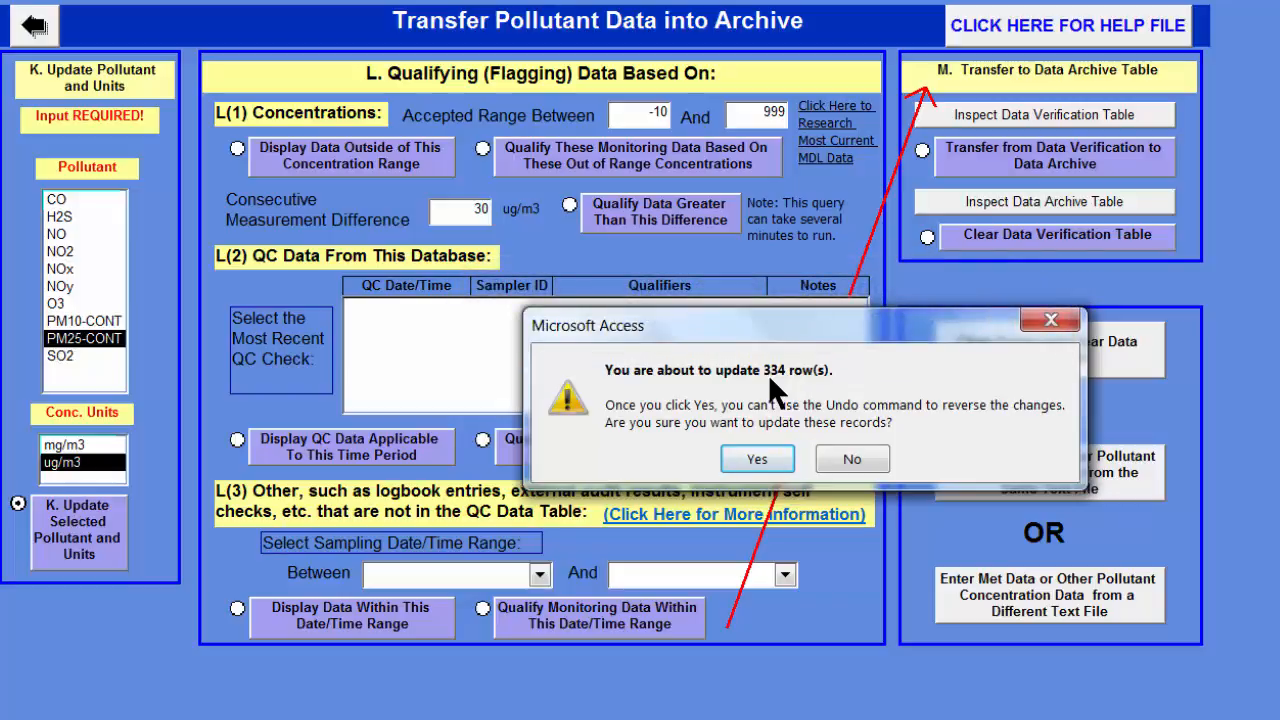
# Step: Confirm updating the imported rows to pollutant PM25-CONT with units ug/m3
pyautogui.click(757, 461)
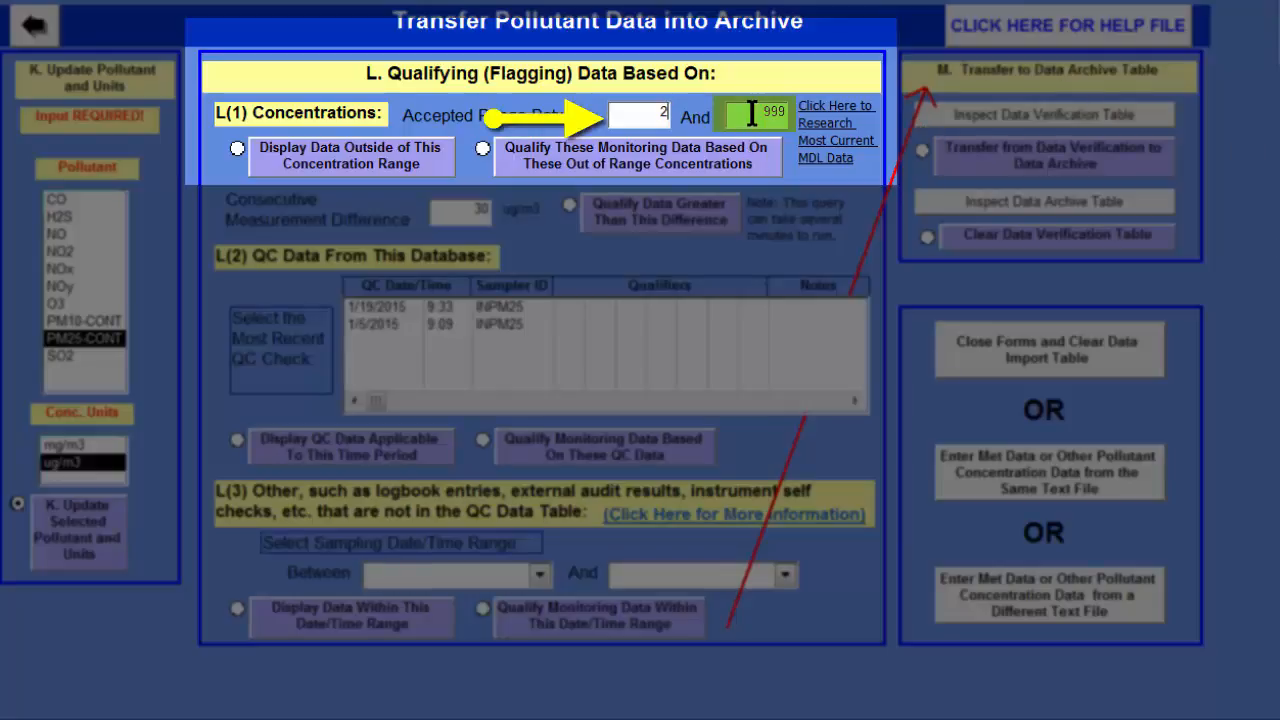
# Step: Set the upper limit of the accepted concentration range to 975 and display the data outside that range
pyautogui.moveTo(752, 113); pyautogui.dragTo(800, 113)
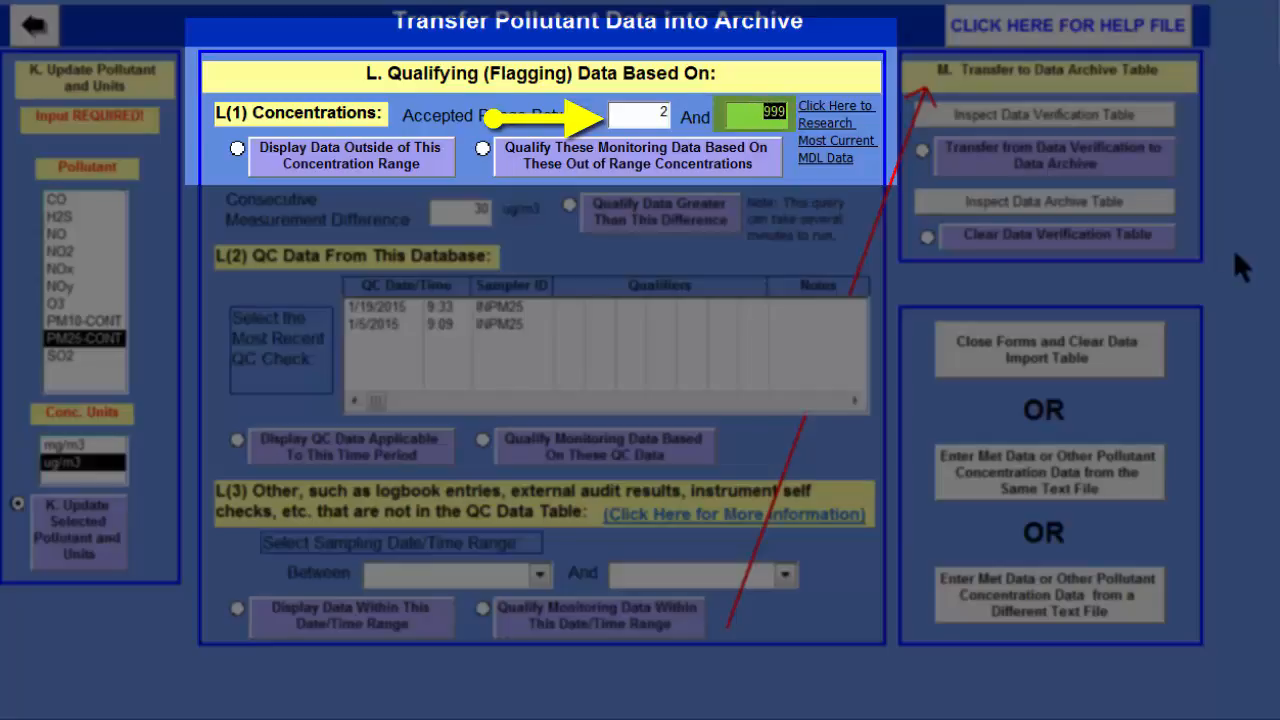
pyautogui.write('975')
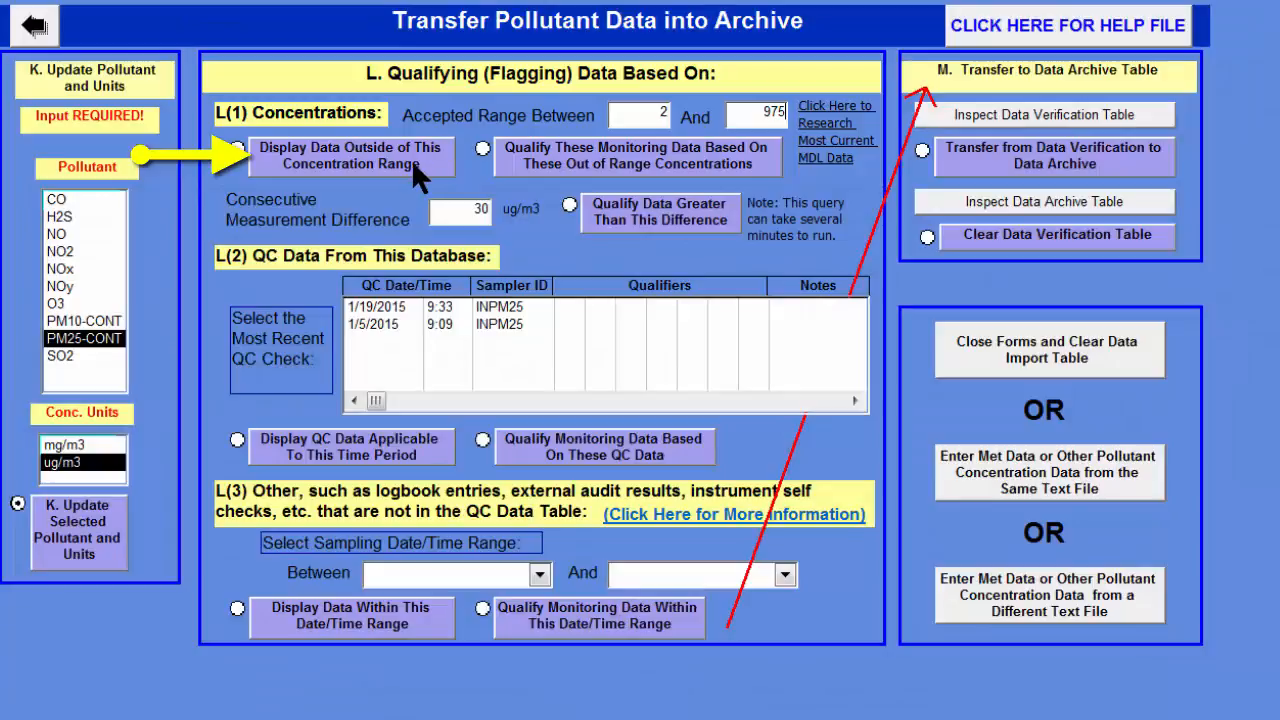
pyautogui.click(410, 158)
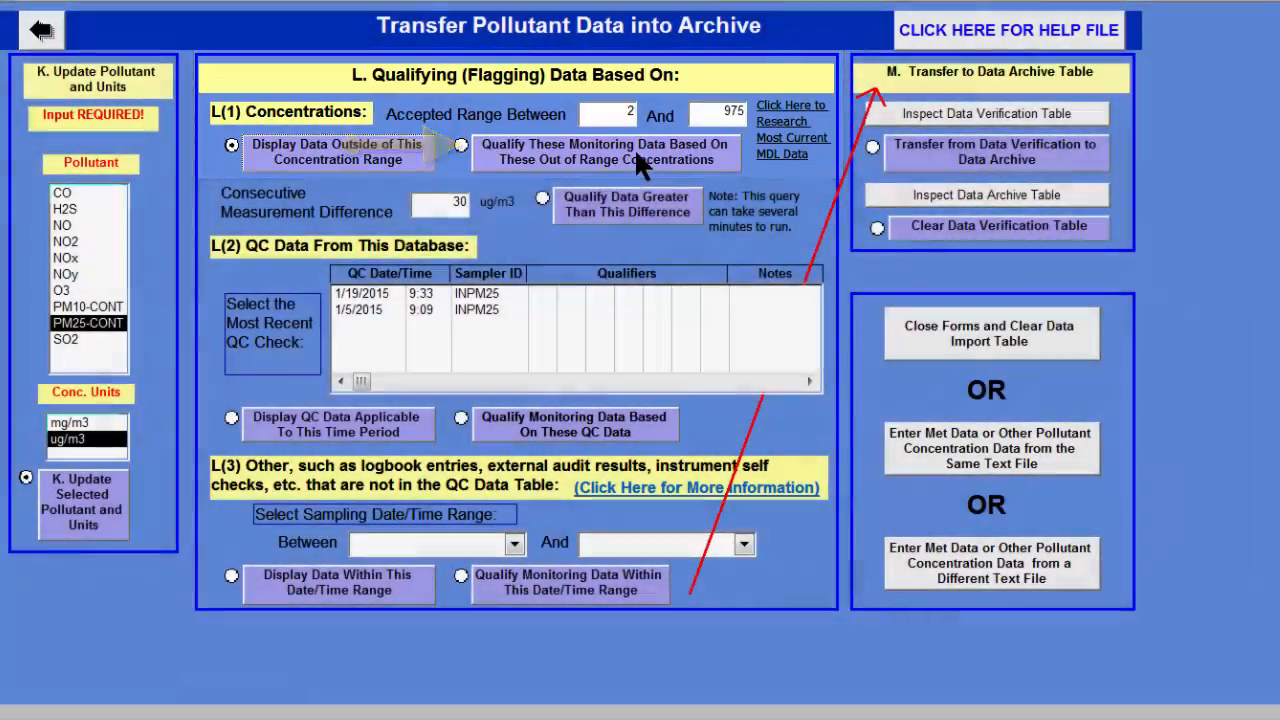
# Step: Qualify the monitoring data that falls outside the accepted concentration range, accepting the update query
pyautogui.click(634, 148)
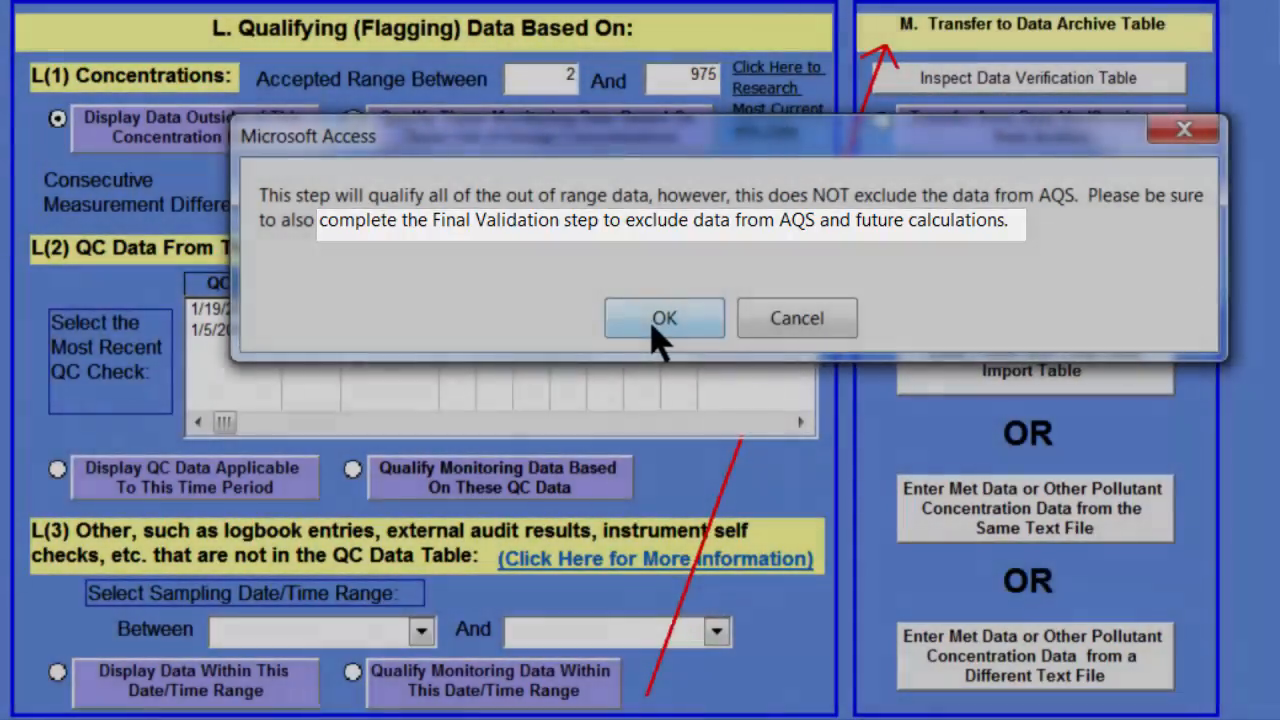
pyautogui.click(652, 322)
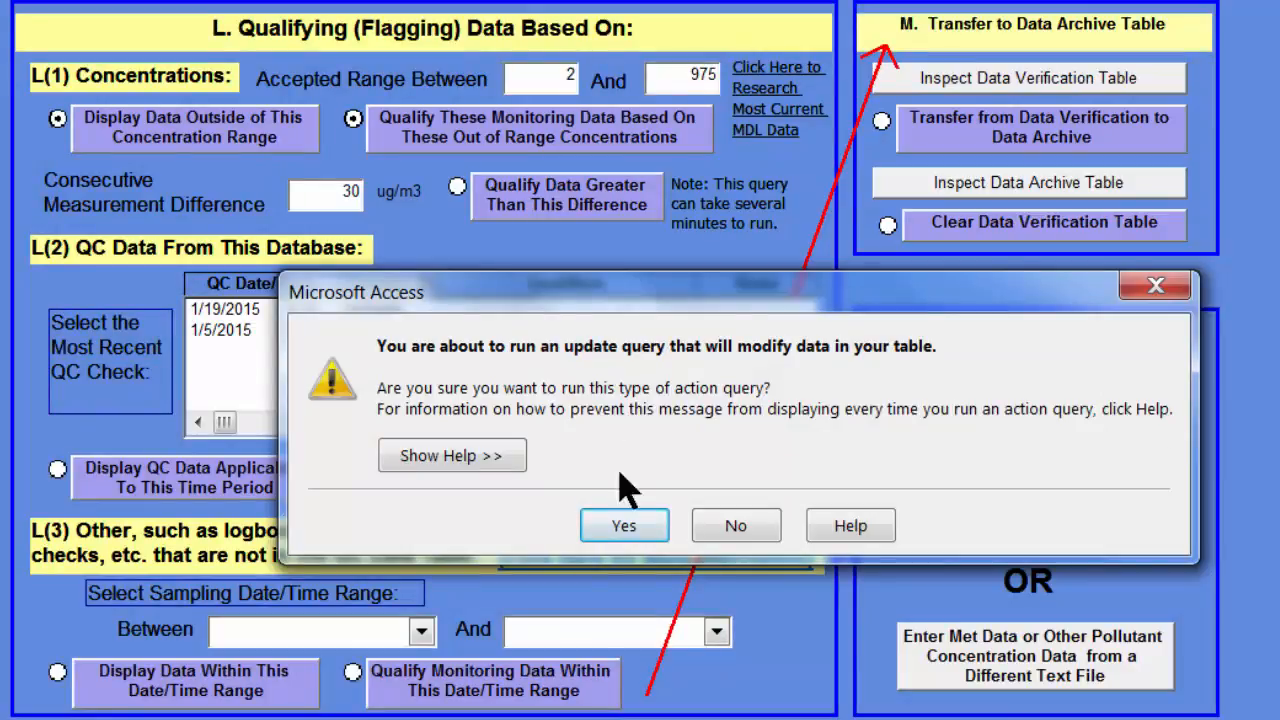
pyautogui.click(622, 528)
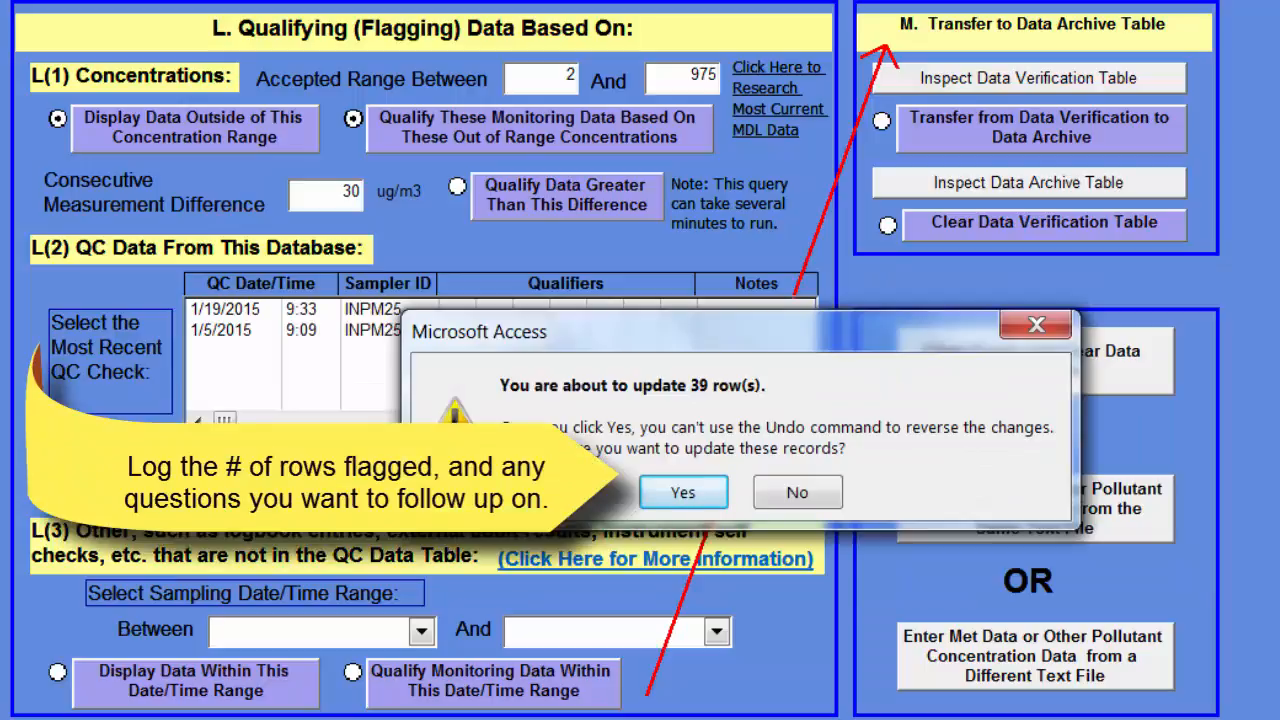
pyautogui.click(683, 494)
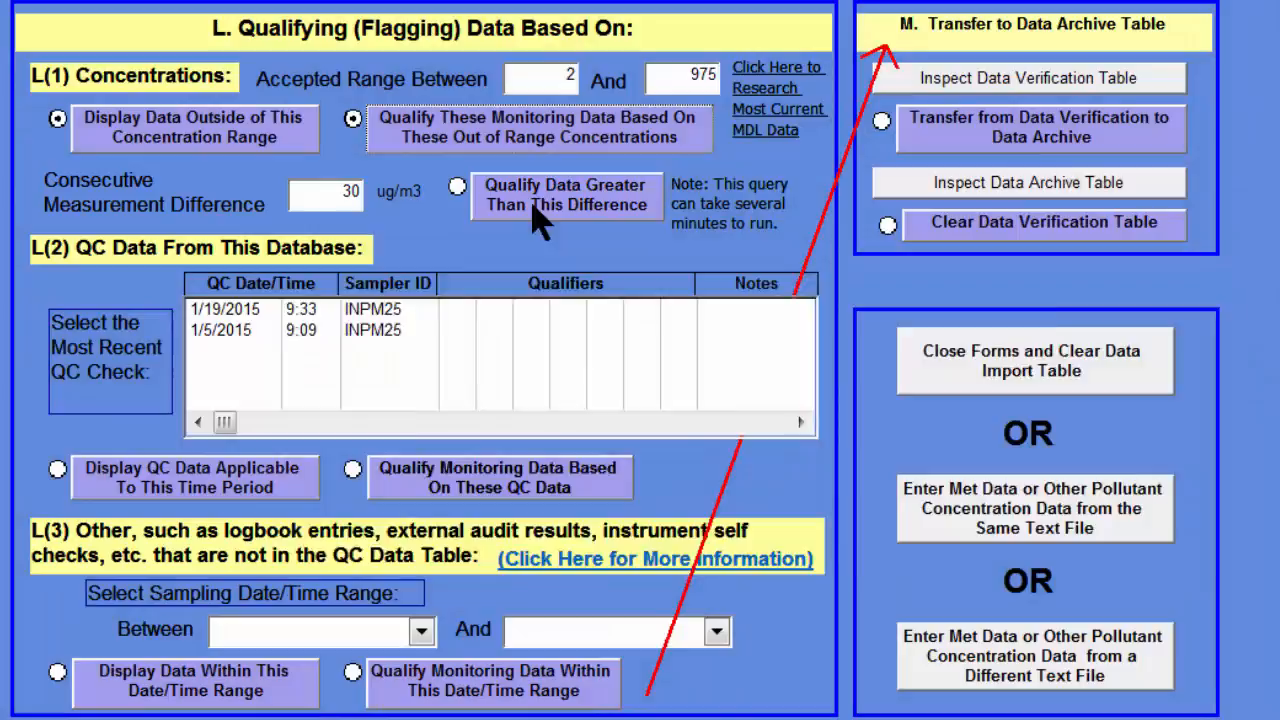
# Step: Qualify the data whose consecutive measurement difference exceeds 30 ug/m3, accepting the update query
pyautogui.click(533, 208)
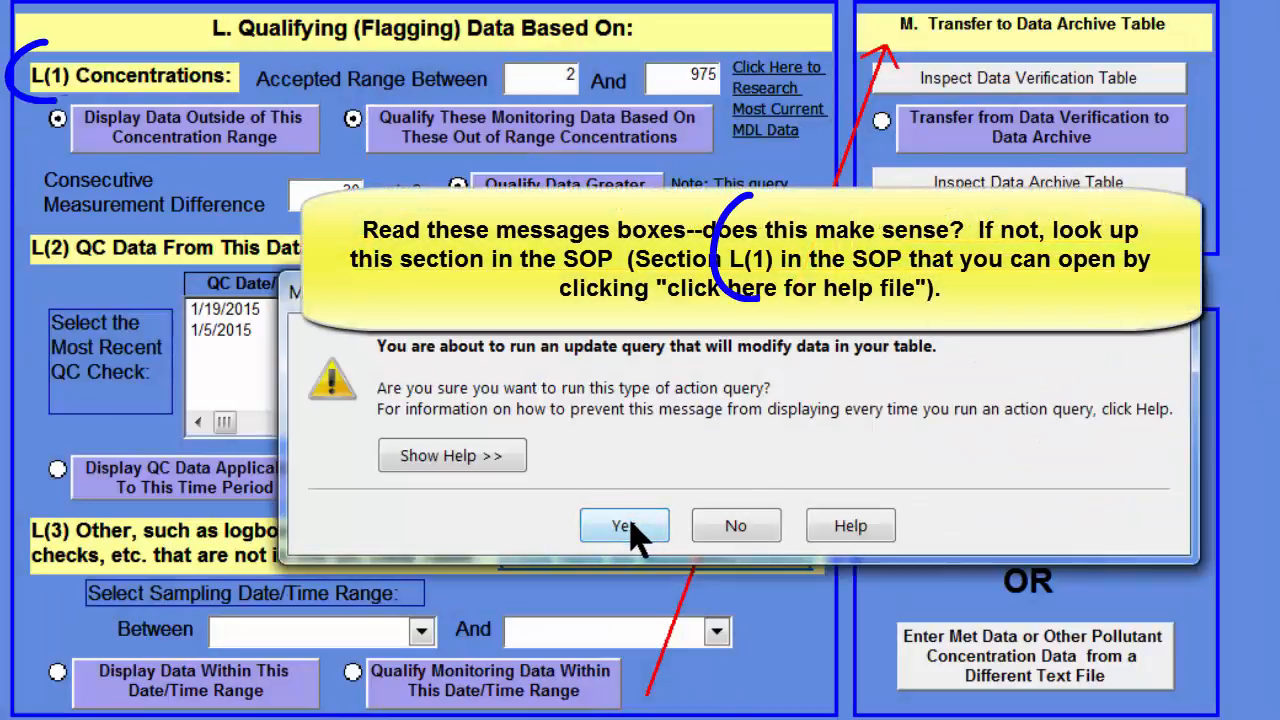
pyautogui.click(630, 530)
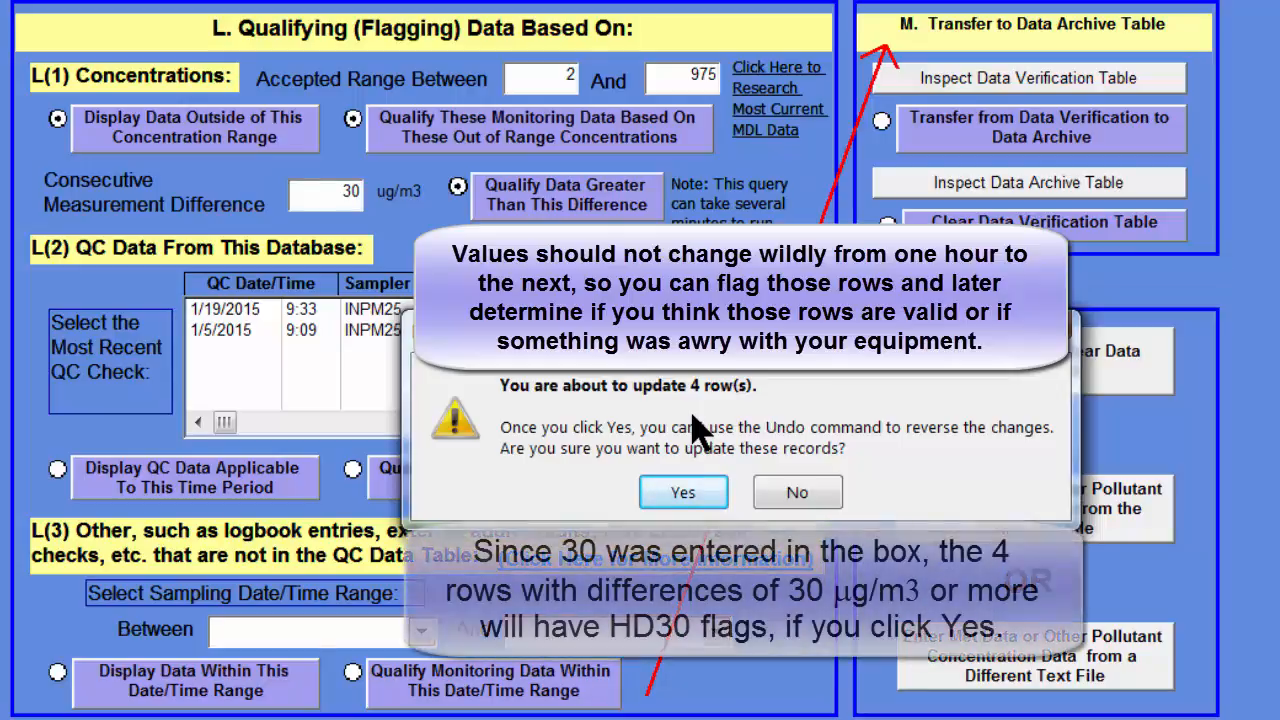
pyautogui.click(695, 490)
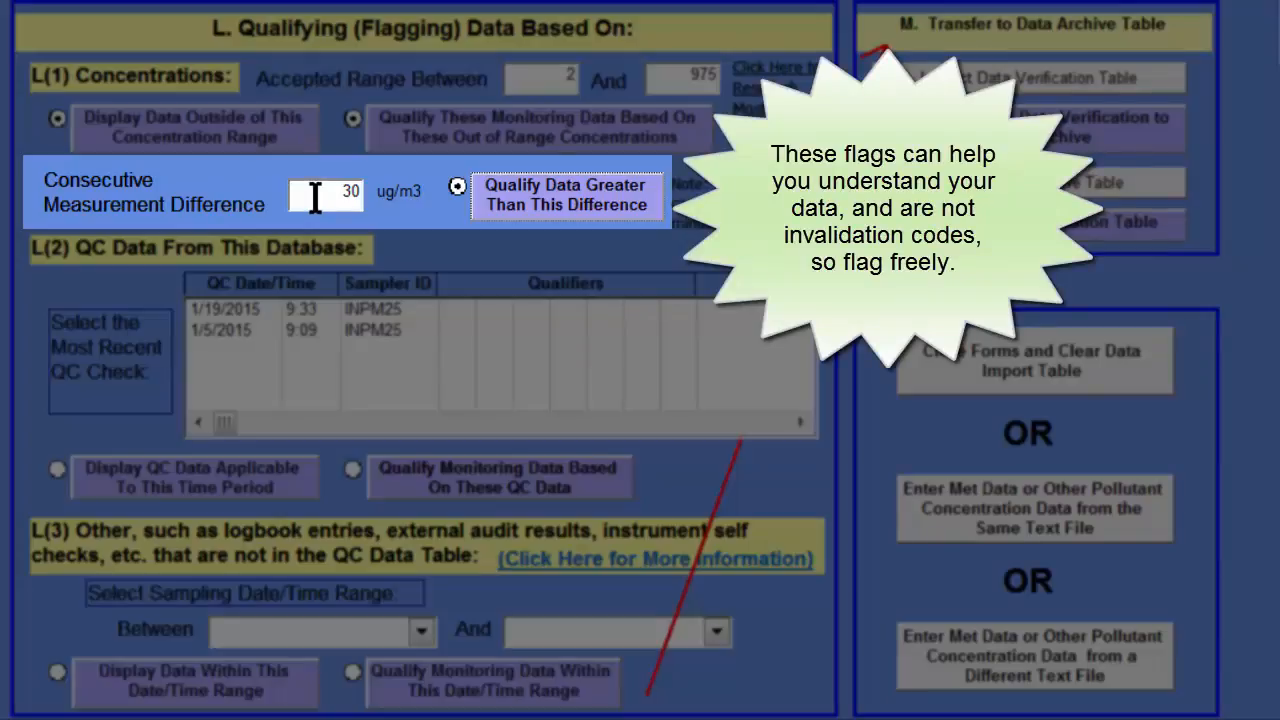
# Step: Set the consecutive measurement difference to 6 ug/m3 and qualify the data exceeding it
pyautogui.moveTo(318, 196); pyautogui.dragTo(362, 205)
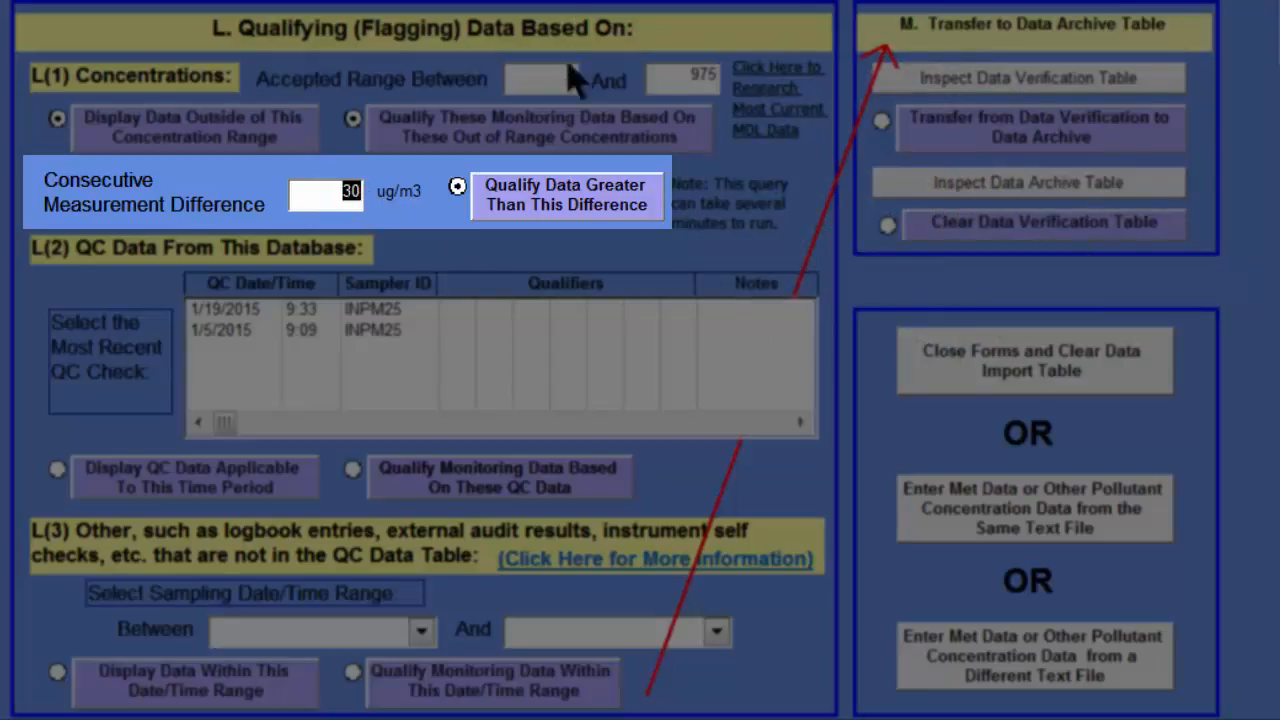
pyautogui.write('6')
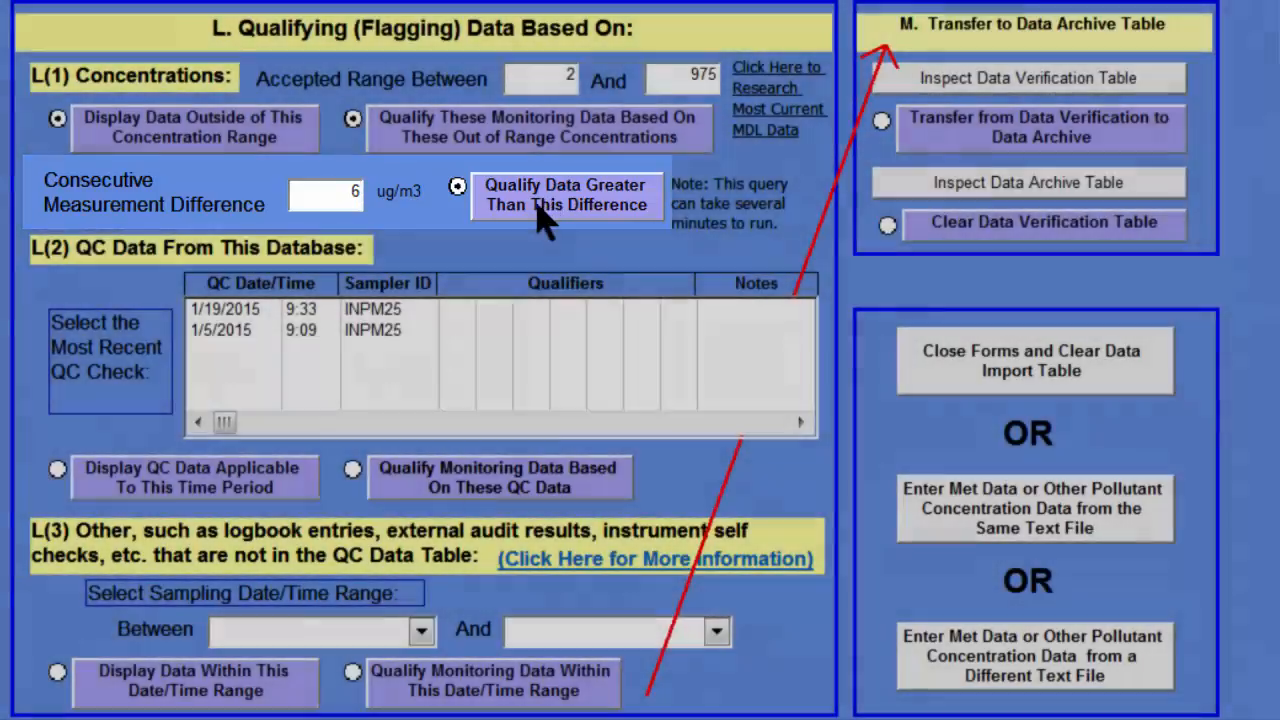
pyautogui.click(545, 205)
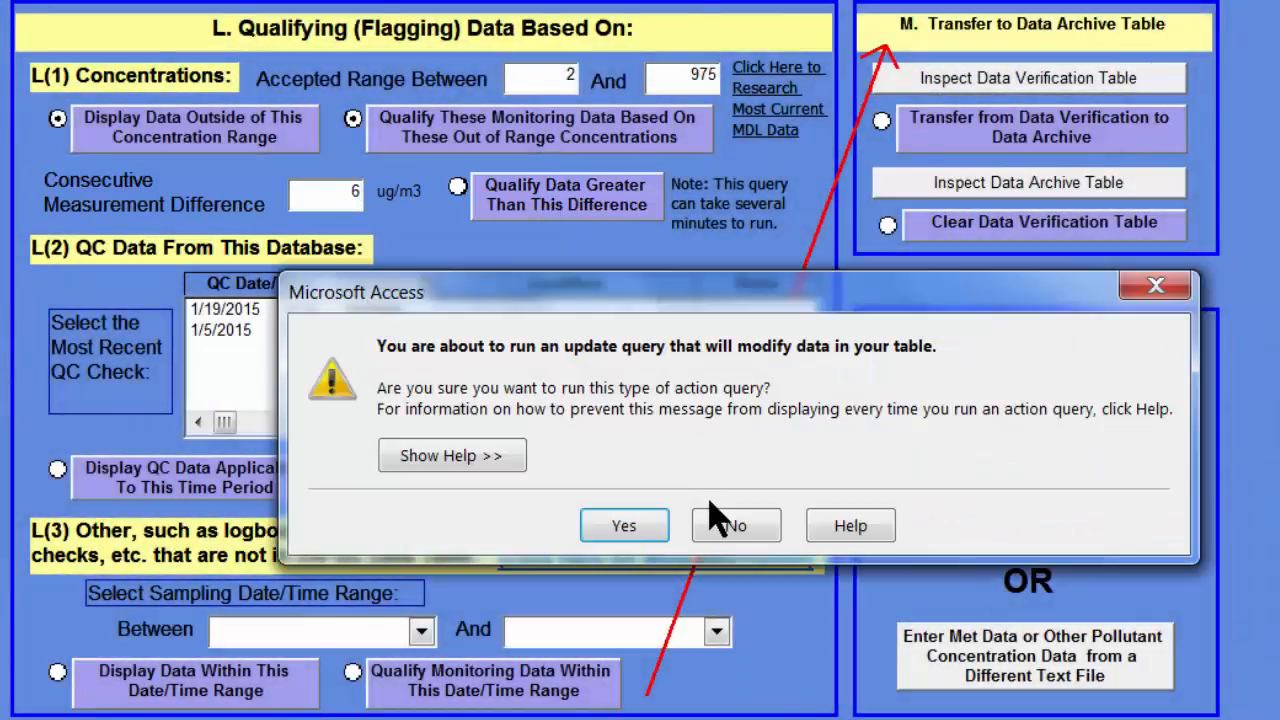
pyautogui.click(624, 526)
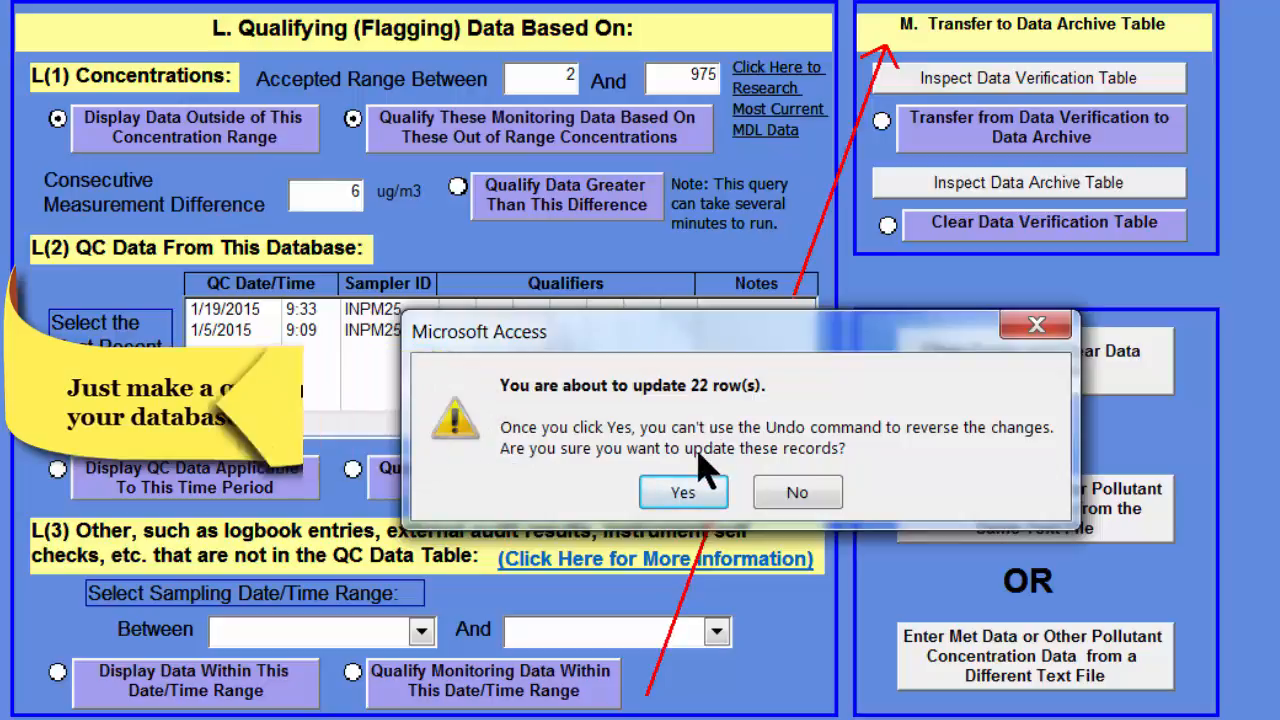
pyautogui.click(681, 492)
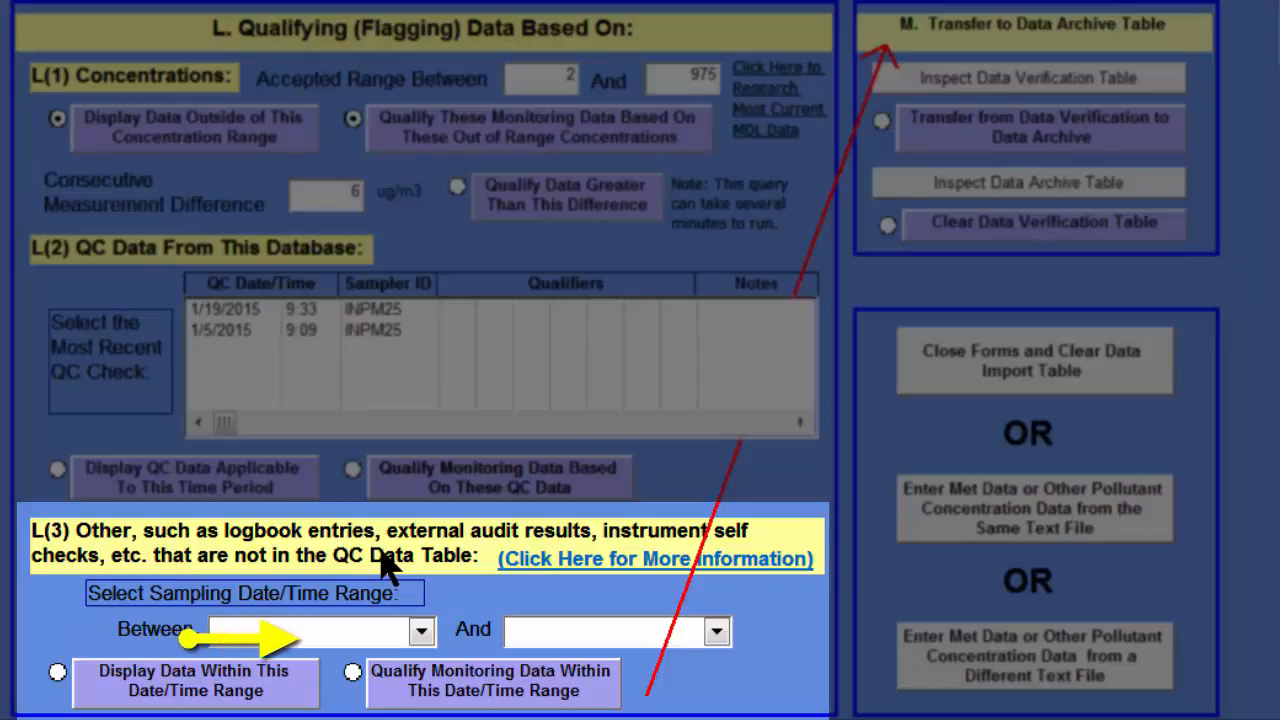
# Step: Set the sampling date/time range between 1/7/2015 2:00 AM and 1/10/2015 6:00 AM
pyautogui.click(421, 631)
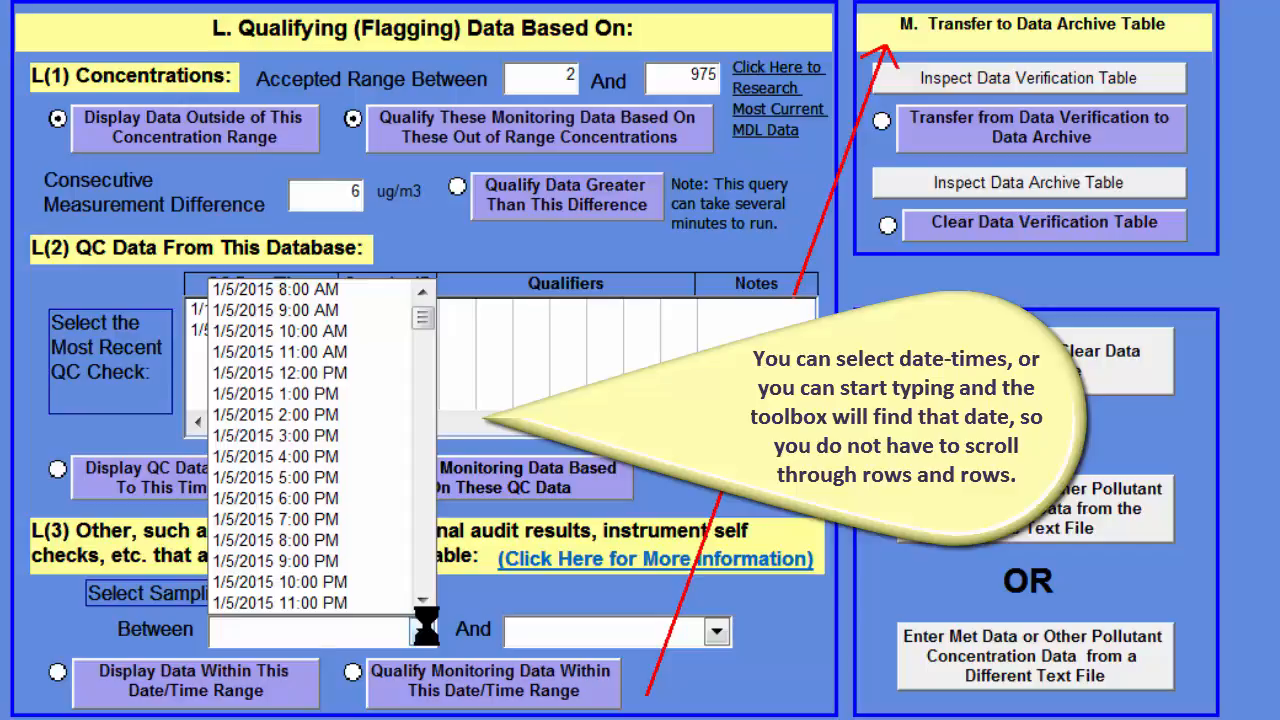
pyautogui.write('1/7/2015 12:00 AM')
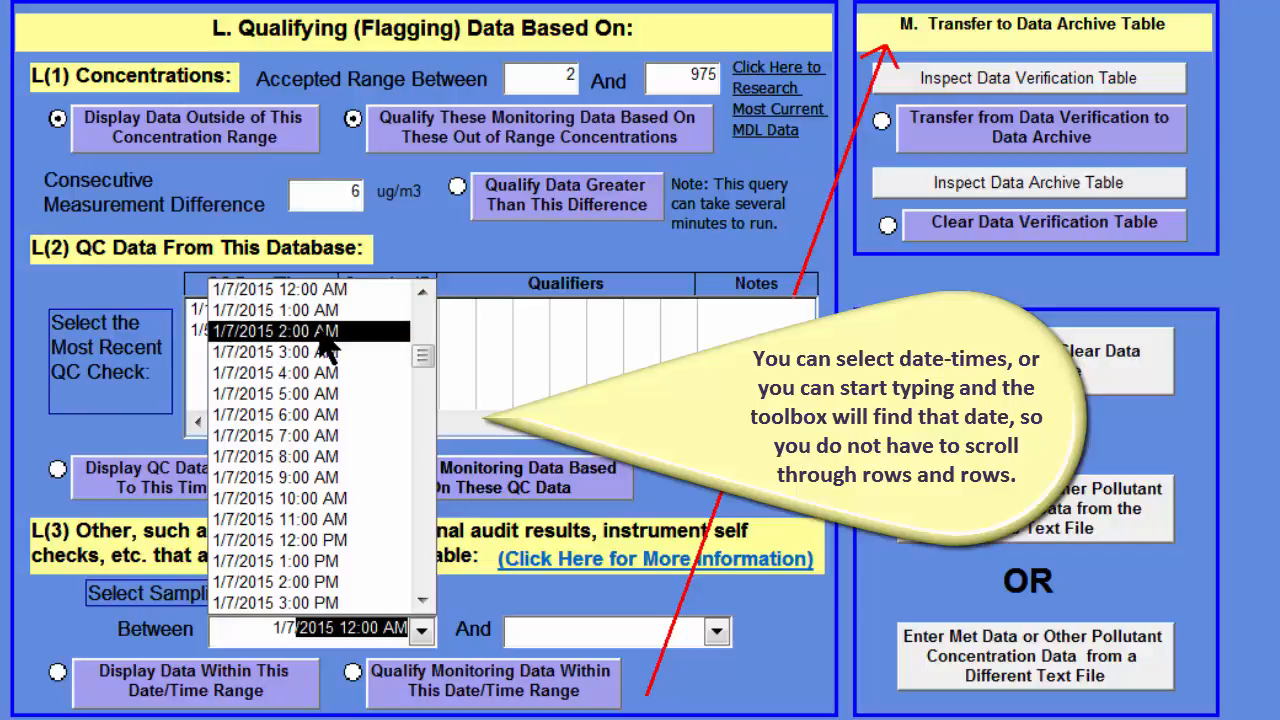
pyautogui.click(345, 331)
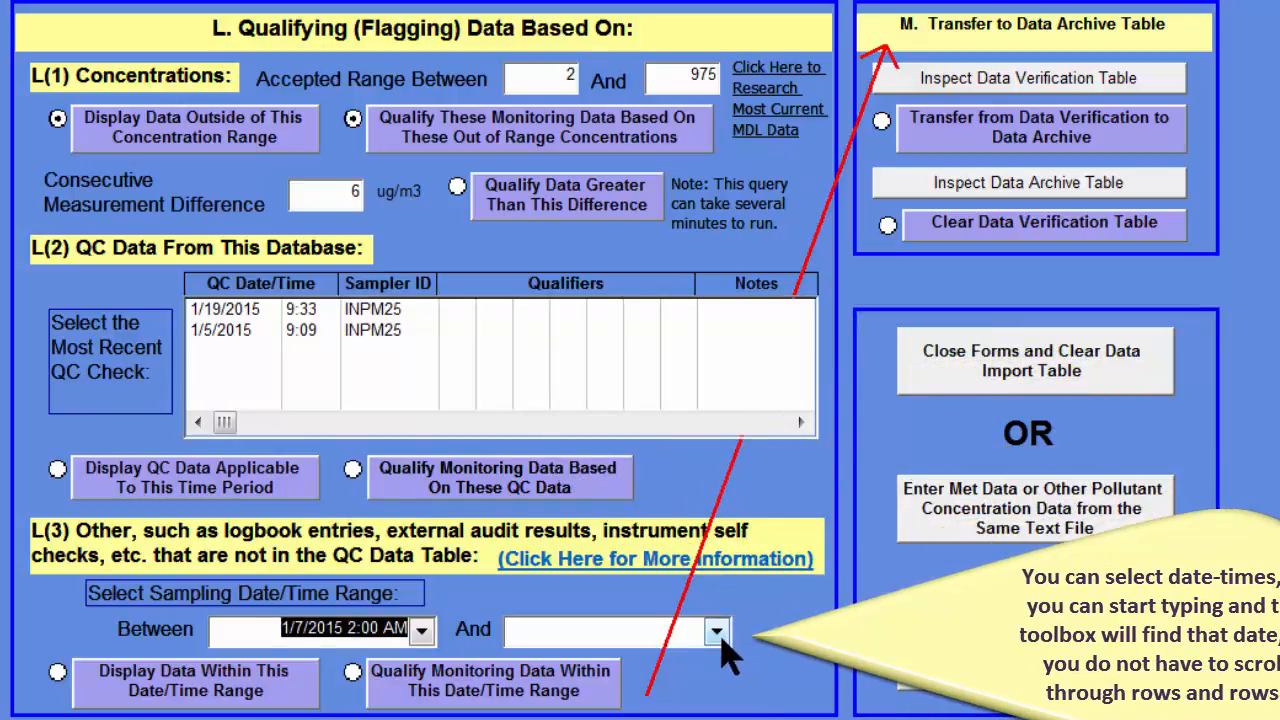
pyautogui.click(722, 634)
pyautogui.write('1/10/2015 12:00 AM')
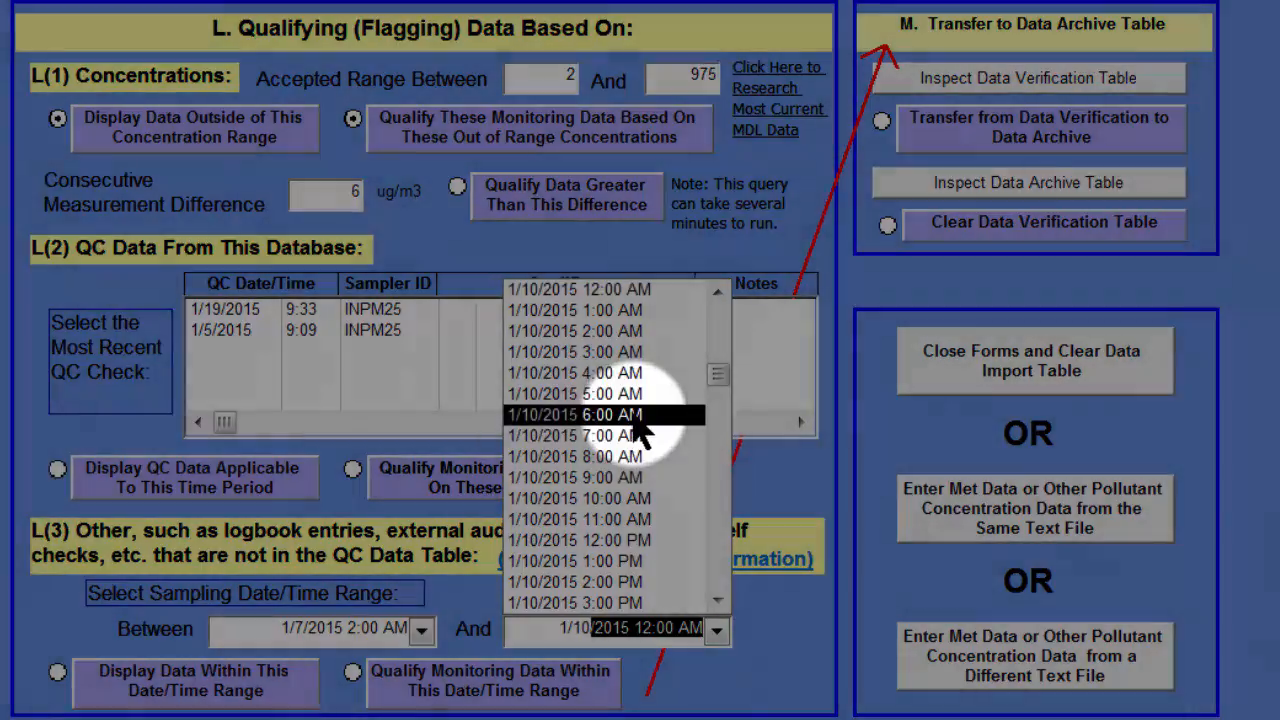
pyautogui.click(636, 416)
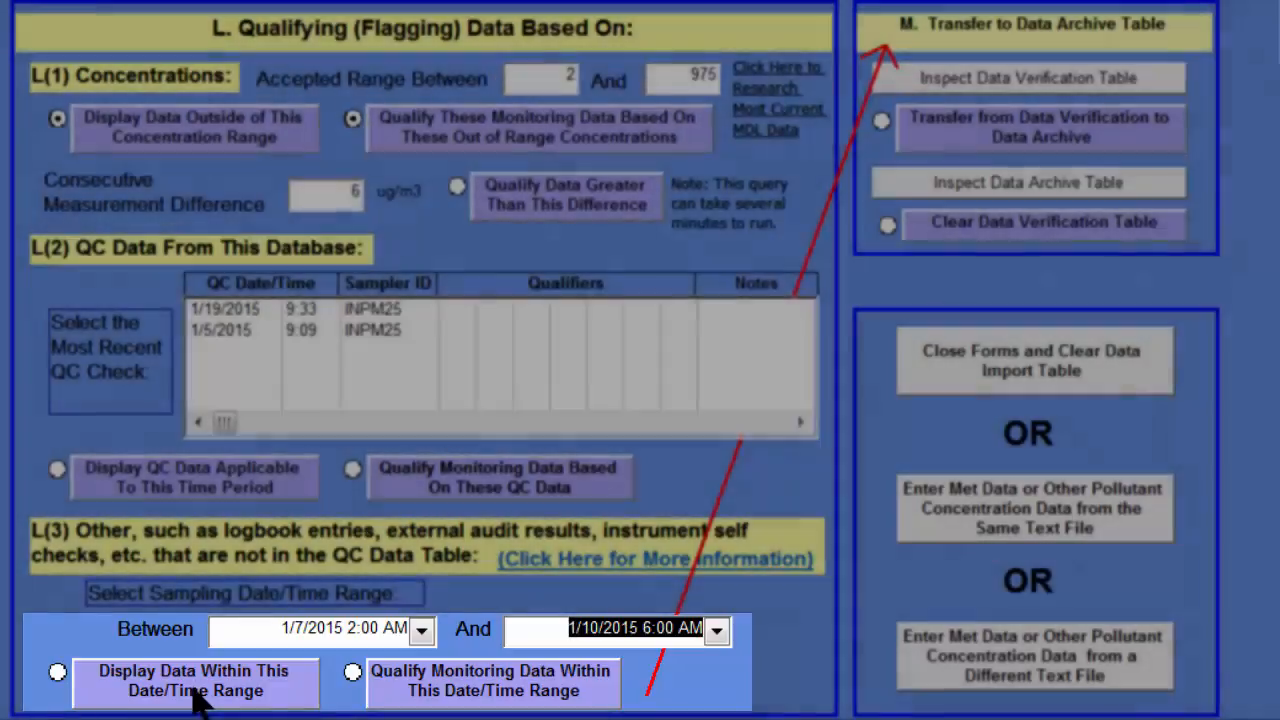
# Step: Display the data within the selected date/time range, review its concentrations and qualifiers, and close the query results
pyautogui.click(194, 688)
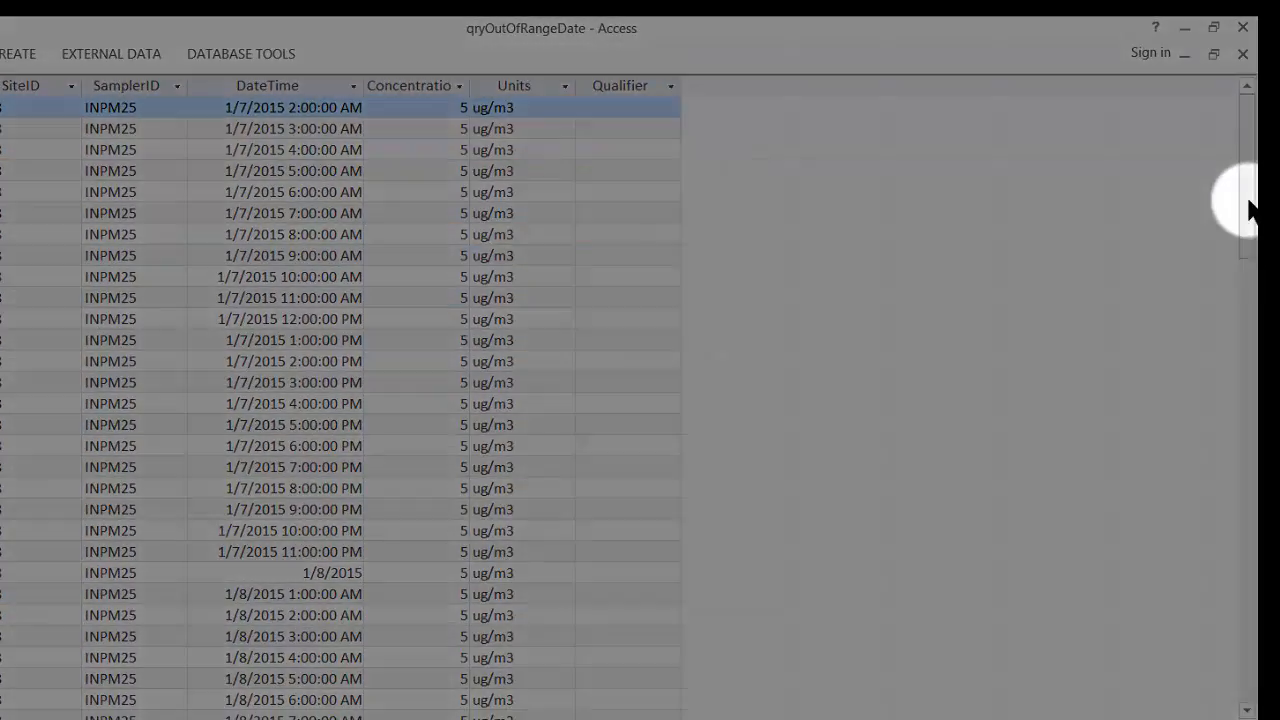
pyautogui.click(1248, 205)
pyautogui.moveTo(1248, 205); pyautogui.dragTo(1273, 446)
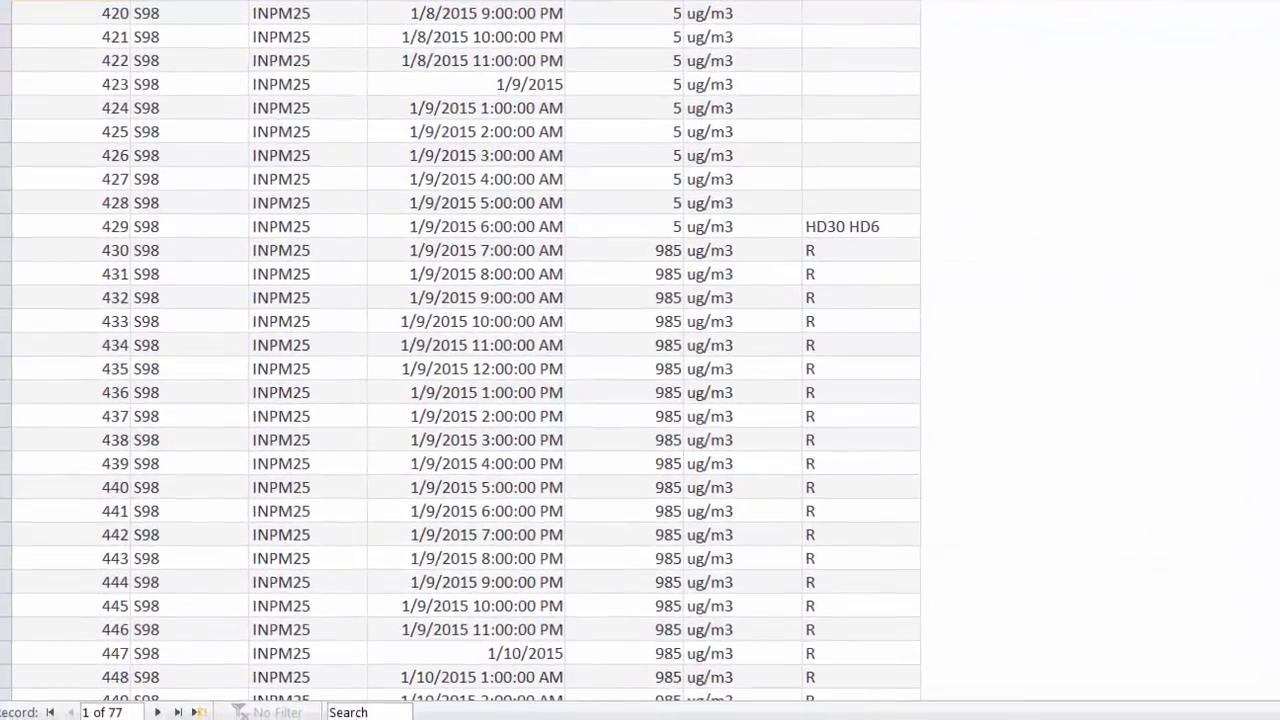
pyautogui.scroll(9, 460, 350)
pyautogui.scroll(5, 460, 350)
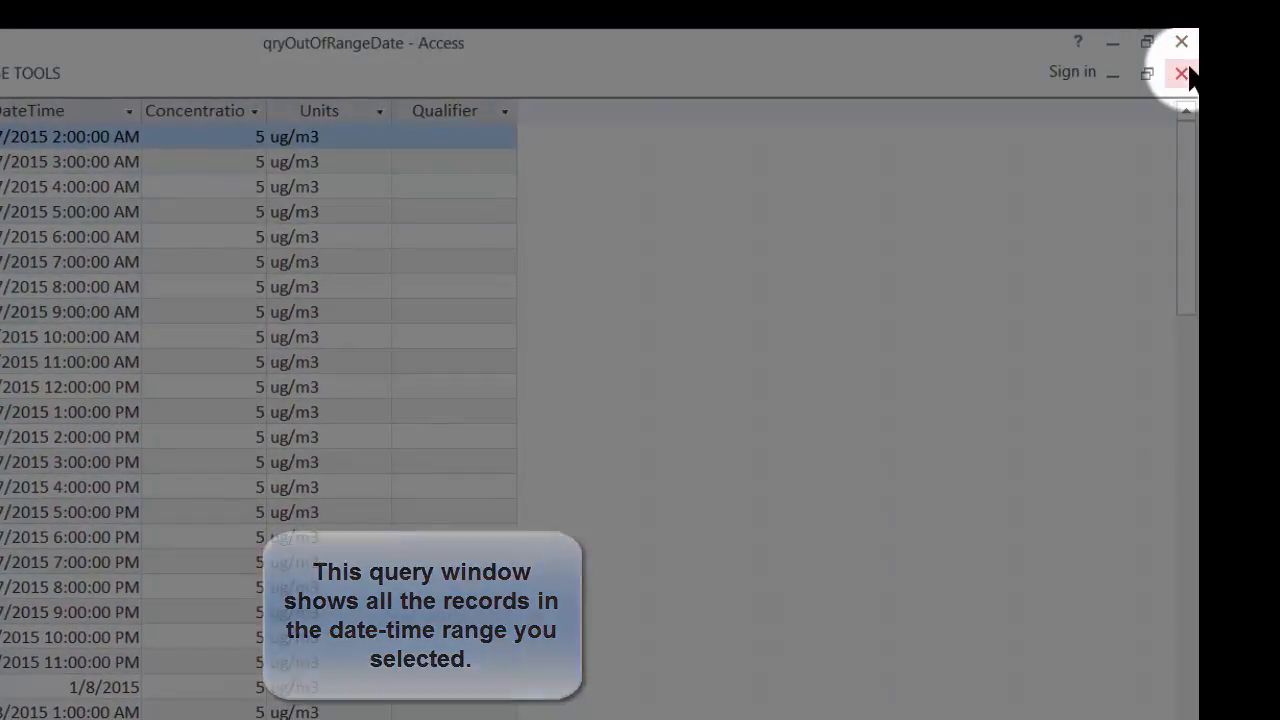
pyautogui.click(1186, 84)
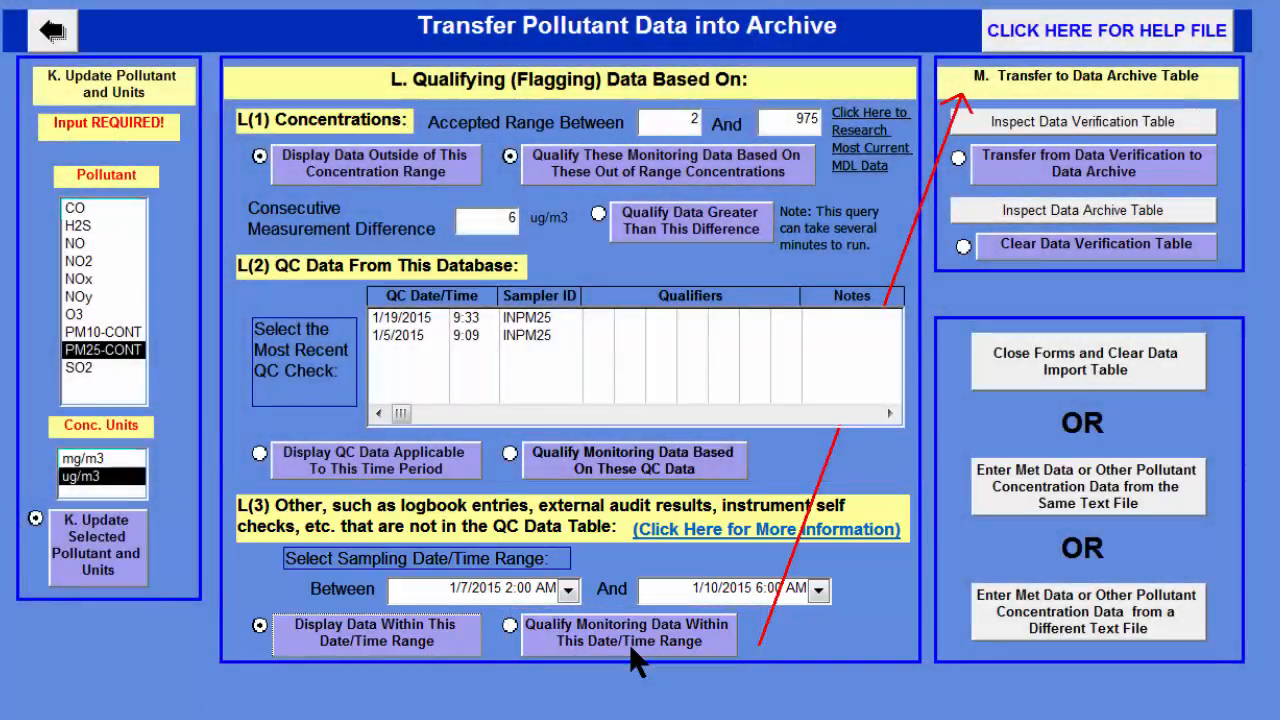
# Step: Qualify all monitoring data within the selected date/time range, accepting the update query
pyautogui.click(629, 643)
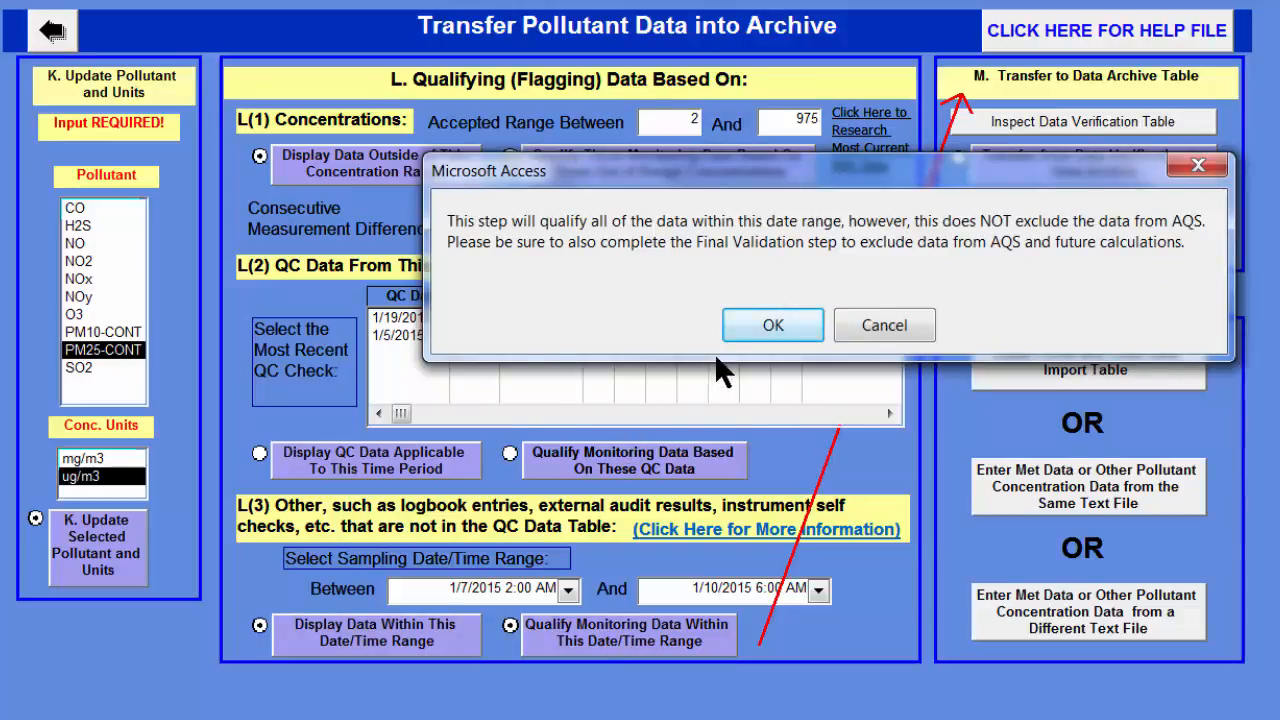
pyautogui.click(760, 323)
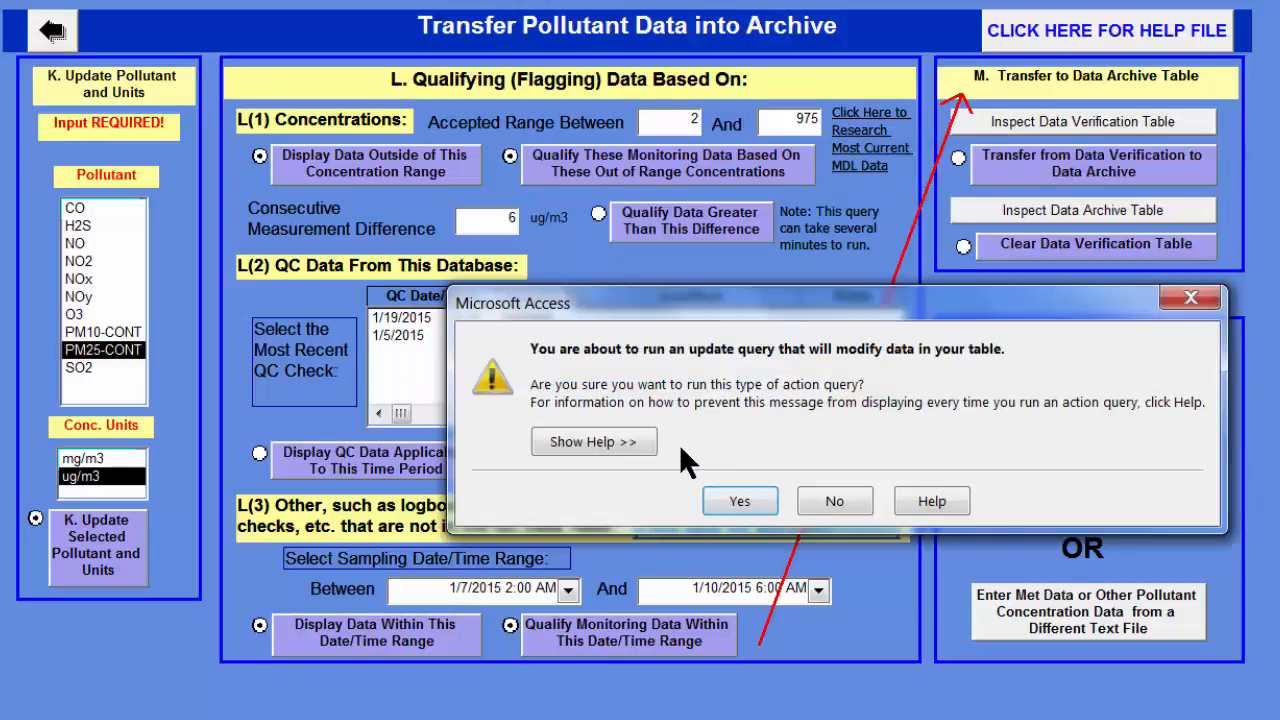
pyautogui.click(737, 501)
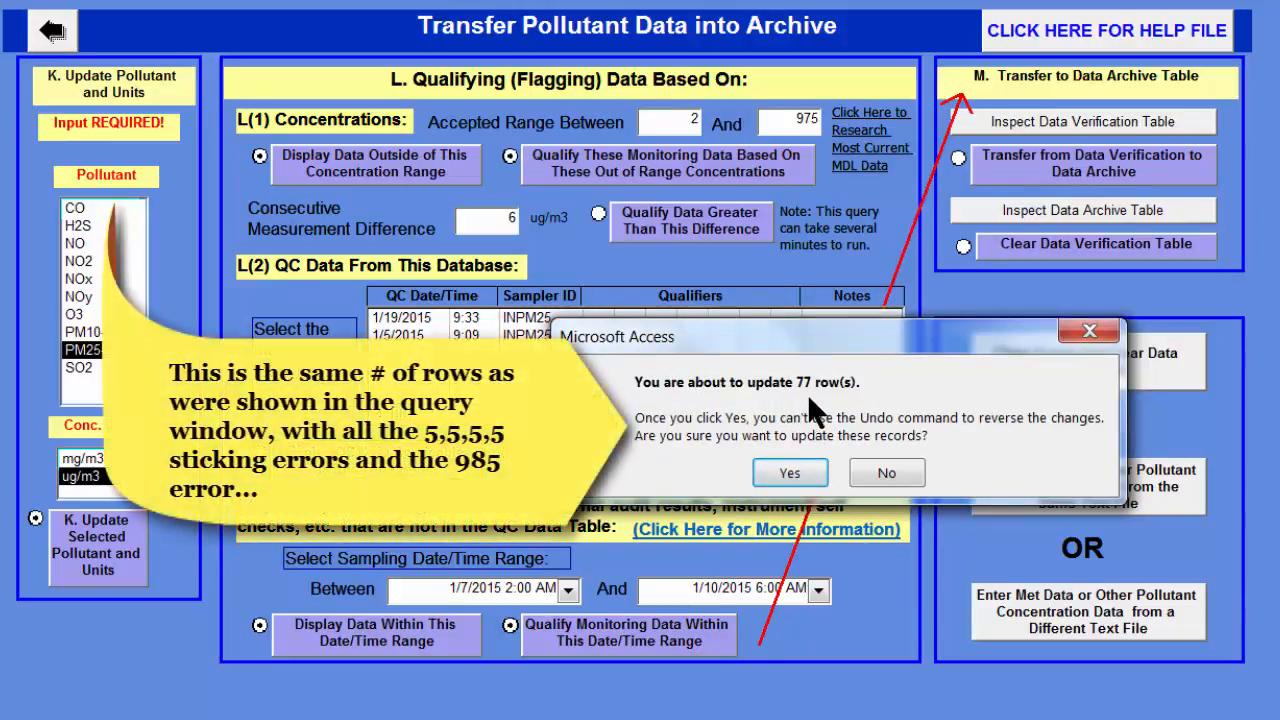
pyautogui.click(780, 473)
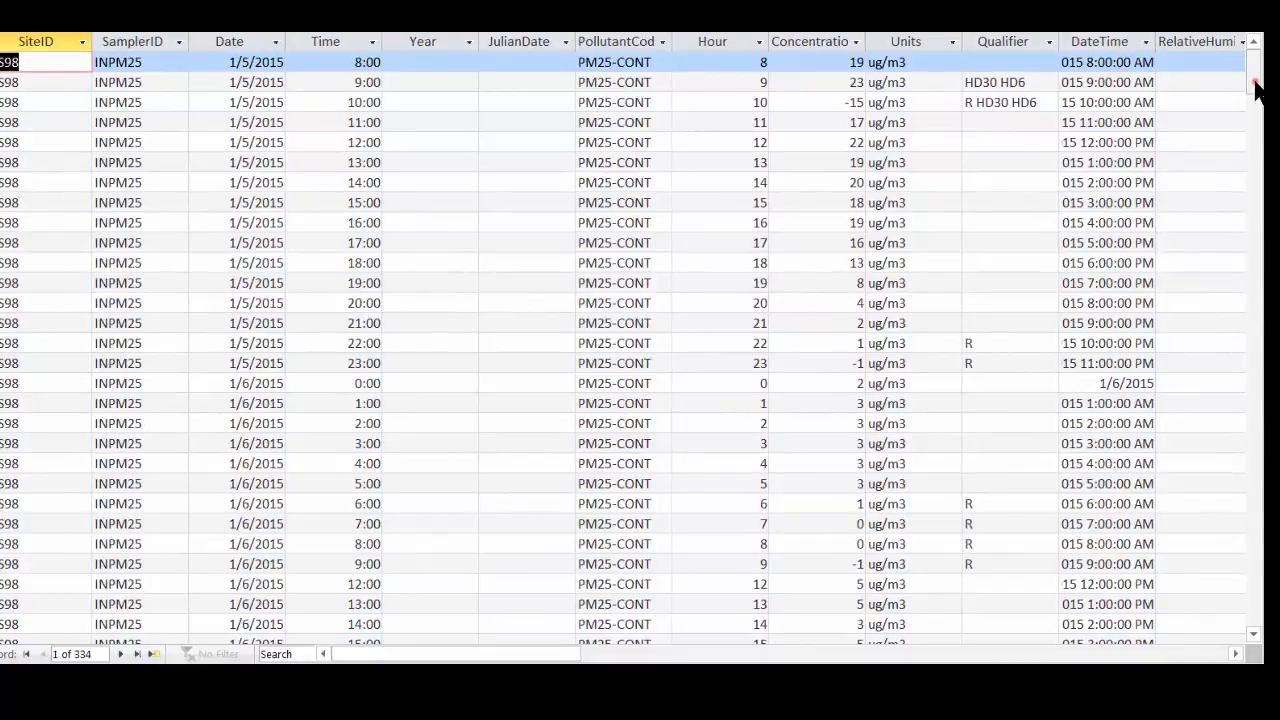
# Step: Inspect the rows and qualifiers in the Data Verification table
pyautogui.moveTo(1256, 84); pyautogui.dragTo(1261, 489)
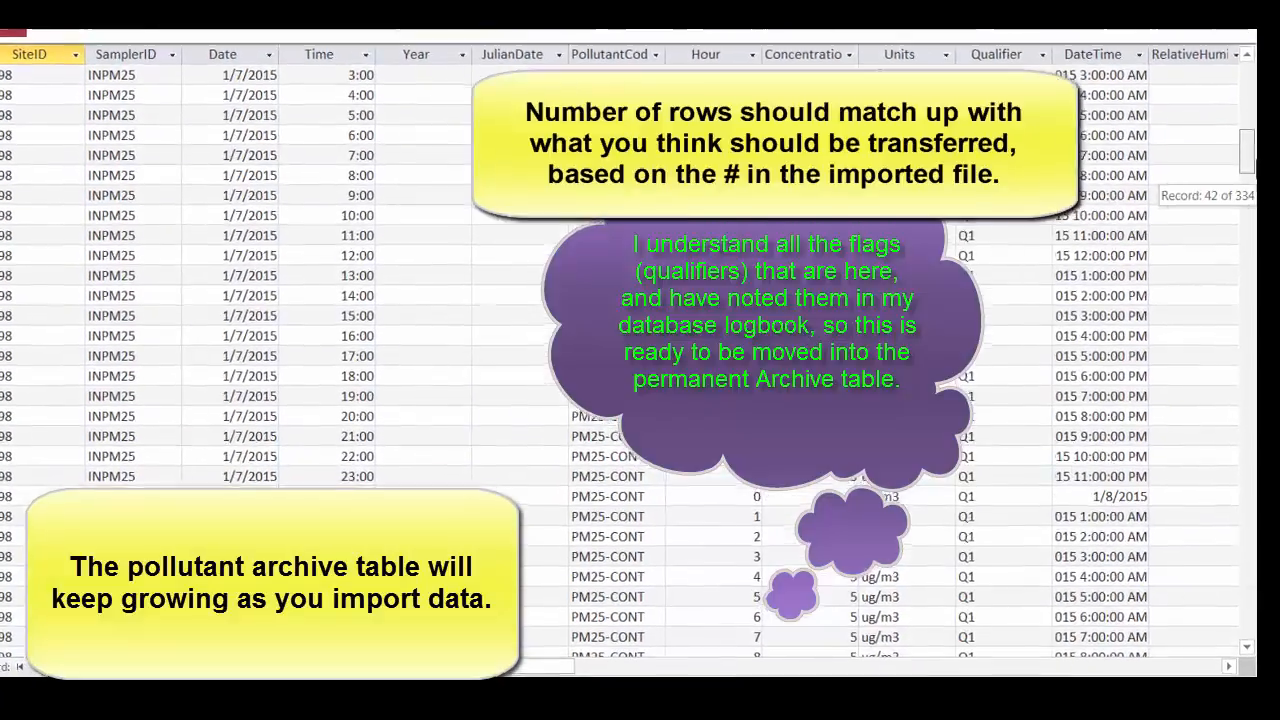
pyautogui.moveTo(1257, 165); pyautogui.dragTo(1257, 90)
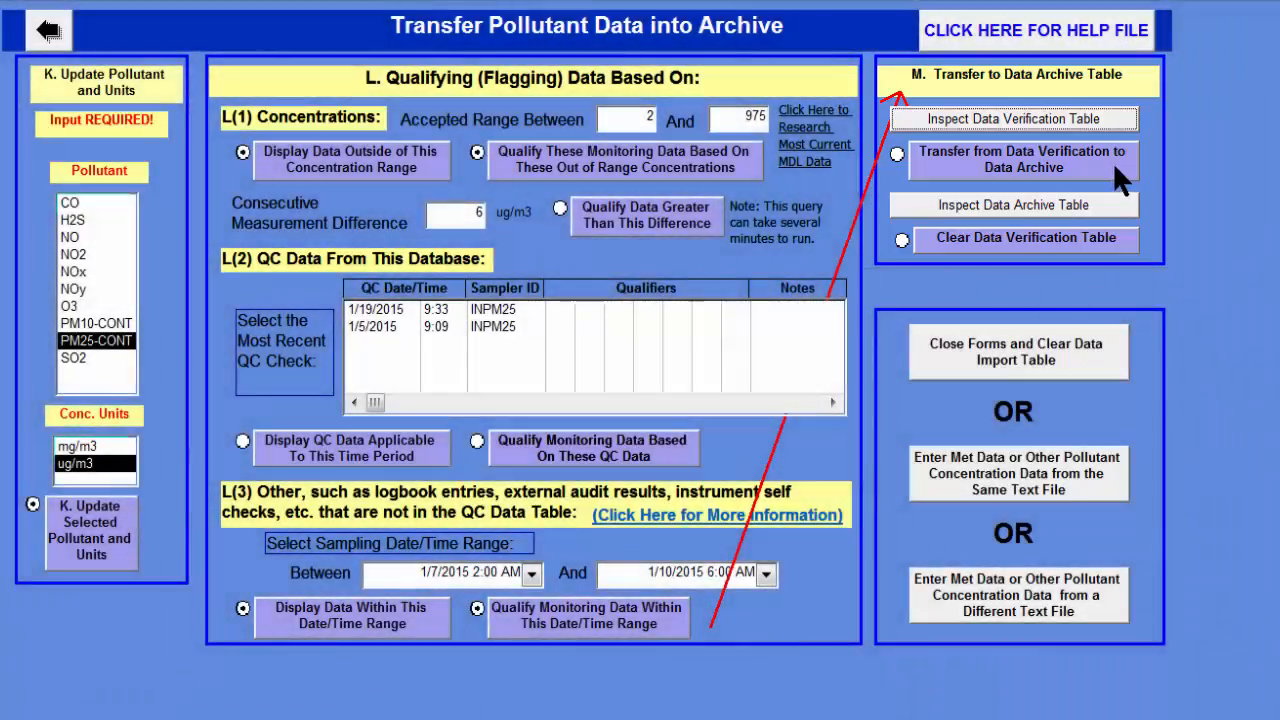
# Step: Transfer the records from the Data Verification table to the Data Archive, accepting the append query
pyautogui.click(1110, 160)
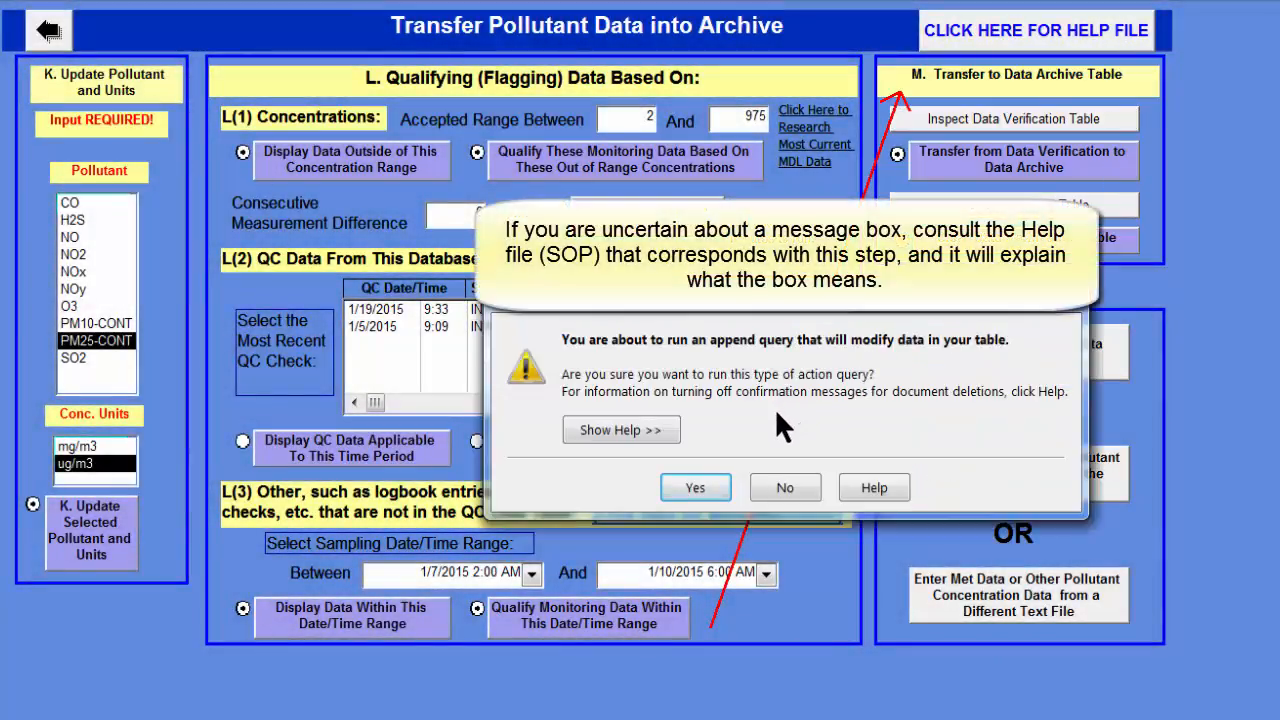
pyautogui.click(702, 484)
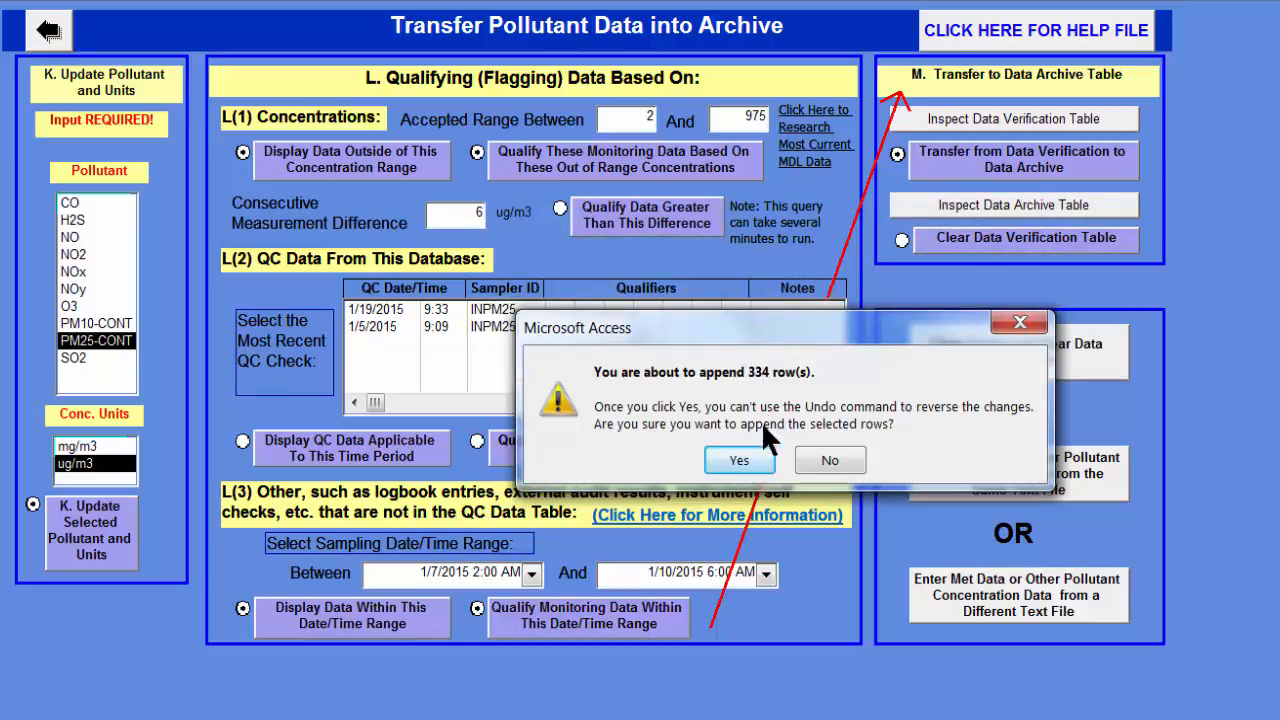
pyautogui.click(748, 456)
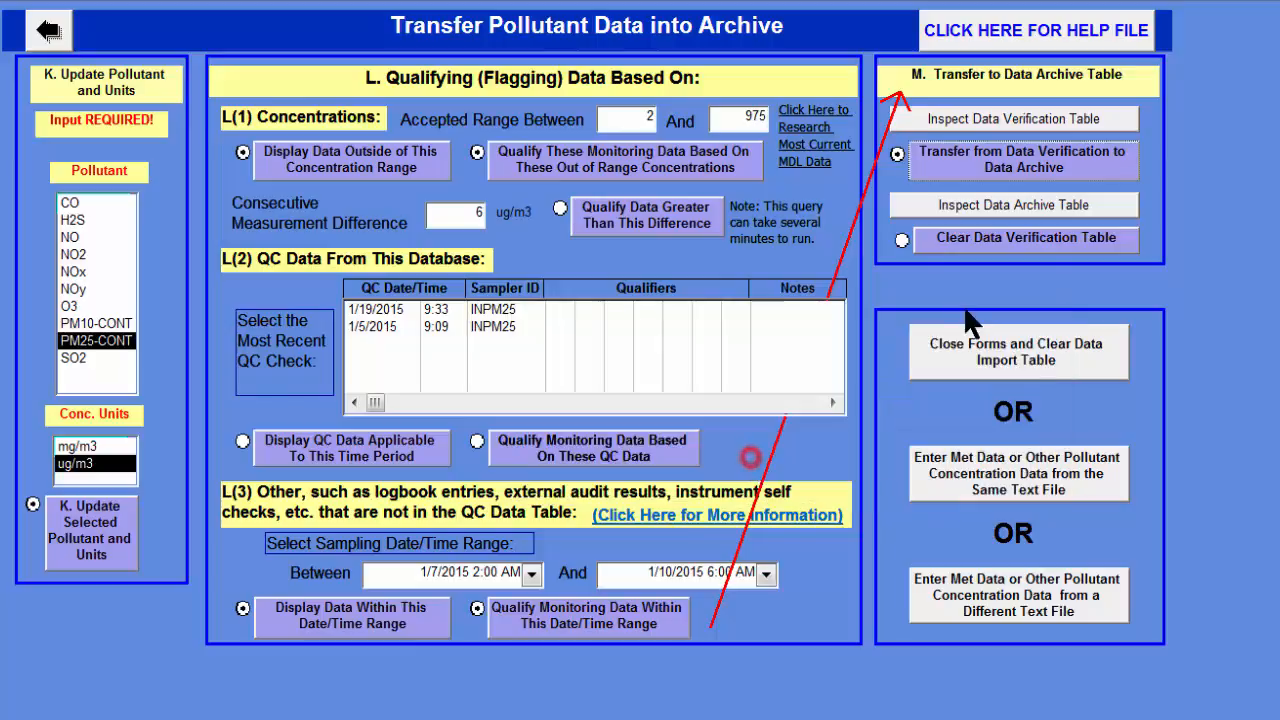
# Step: Open the Data Archive table for inspection
pyautogui.click(977, 198)
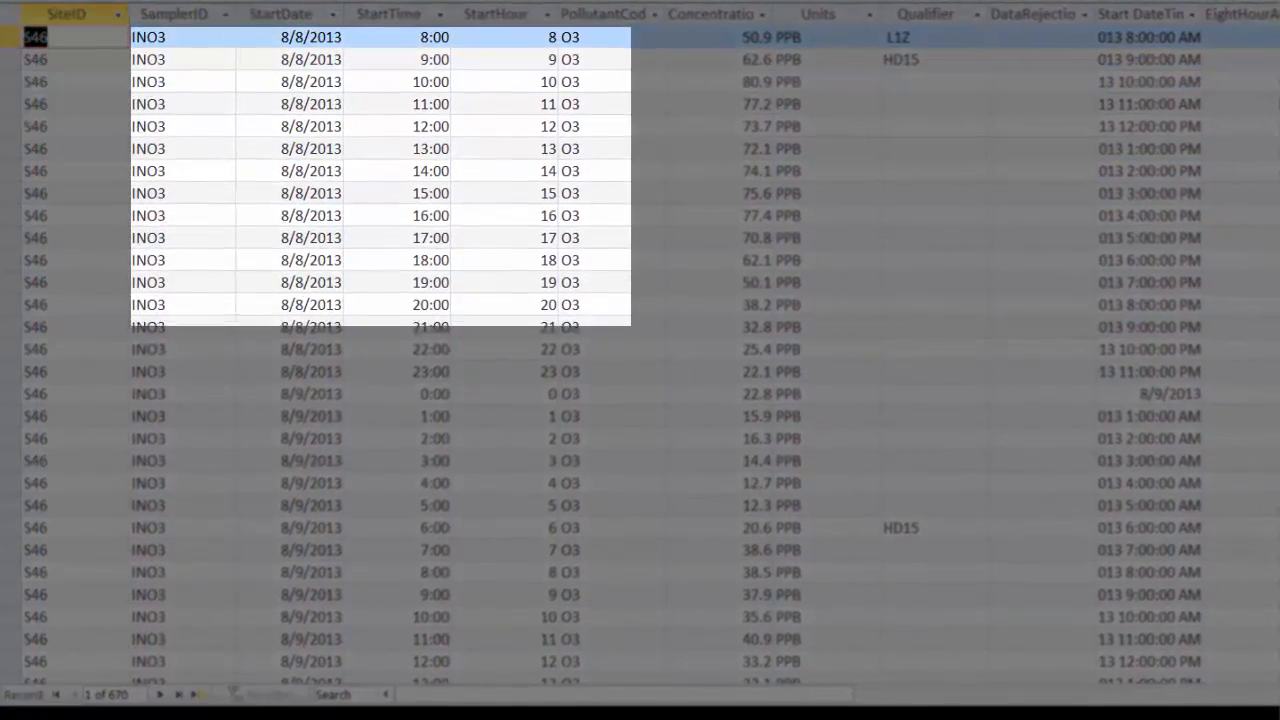
# Step: Examine the archived O3 and PM25-CONT records and their qualifiers in the Data Archive table, and close the table
pyautogui.scroll(-10, 640, 360)
pyautogui.scroll(-20, 640, 360)
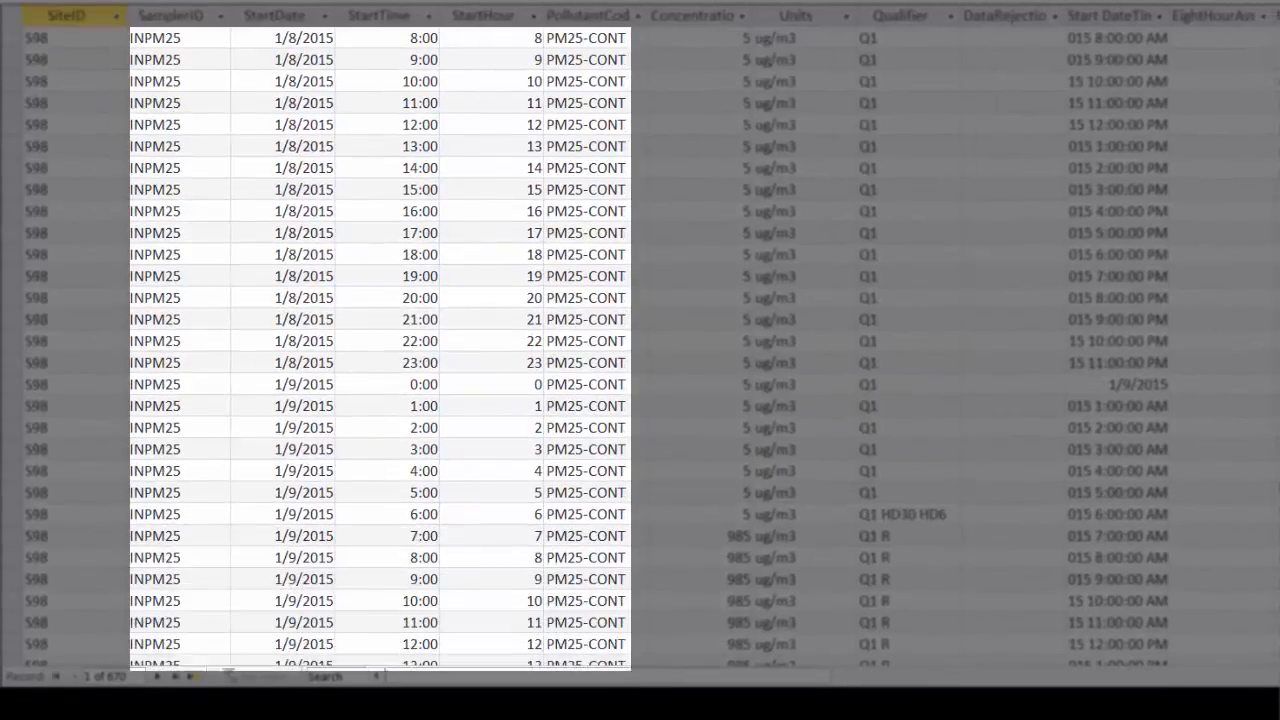
pyautogui.scroll(-20, 640, 360)
pyautogui.scroll(-10, 640, 360)
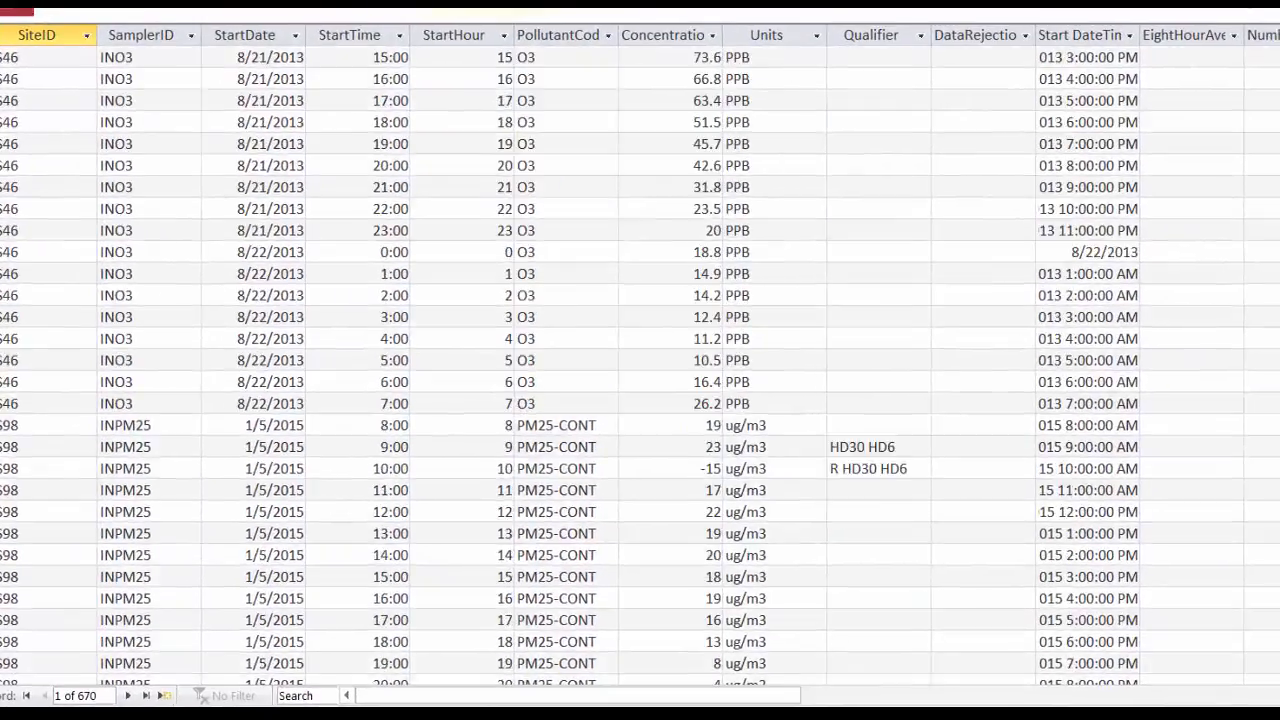
pyautogui.moveTo(1258, 400); pyautogui.dragTo(1258, 112)
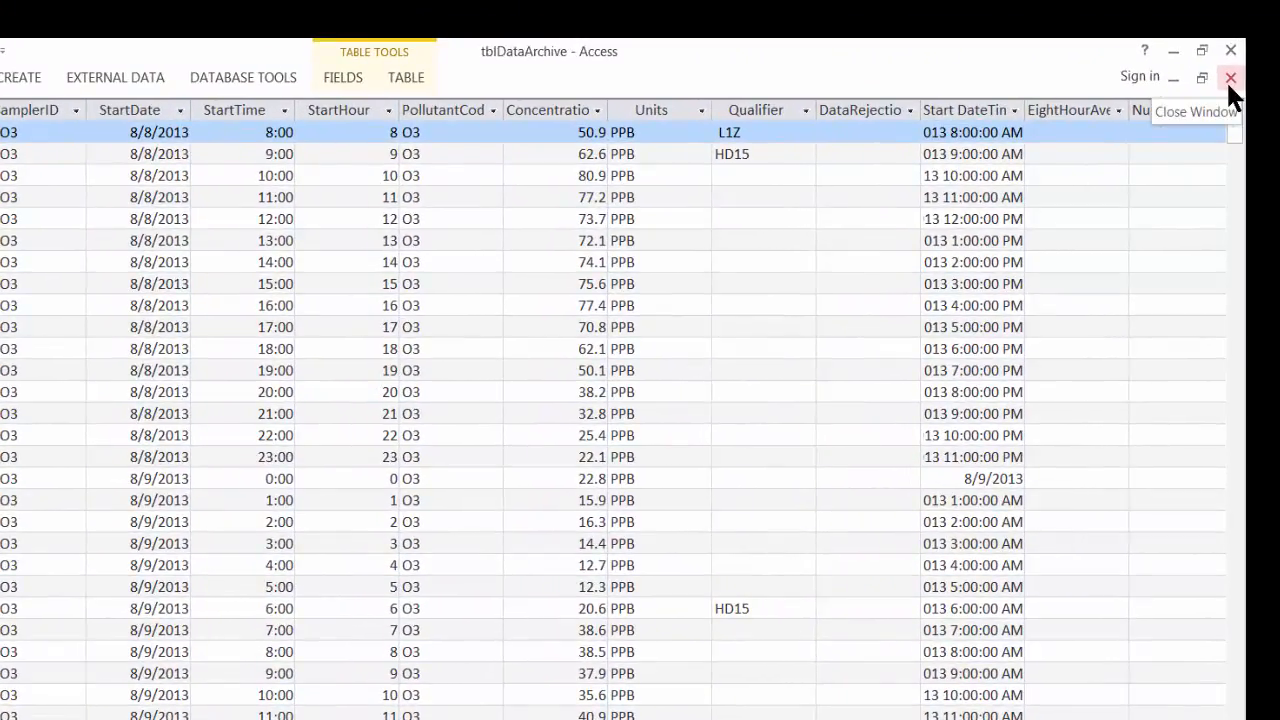
pyautogui.click(1230, 78)
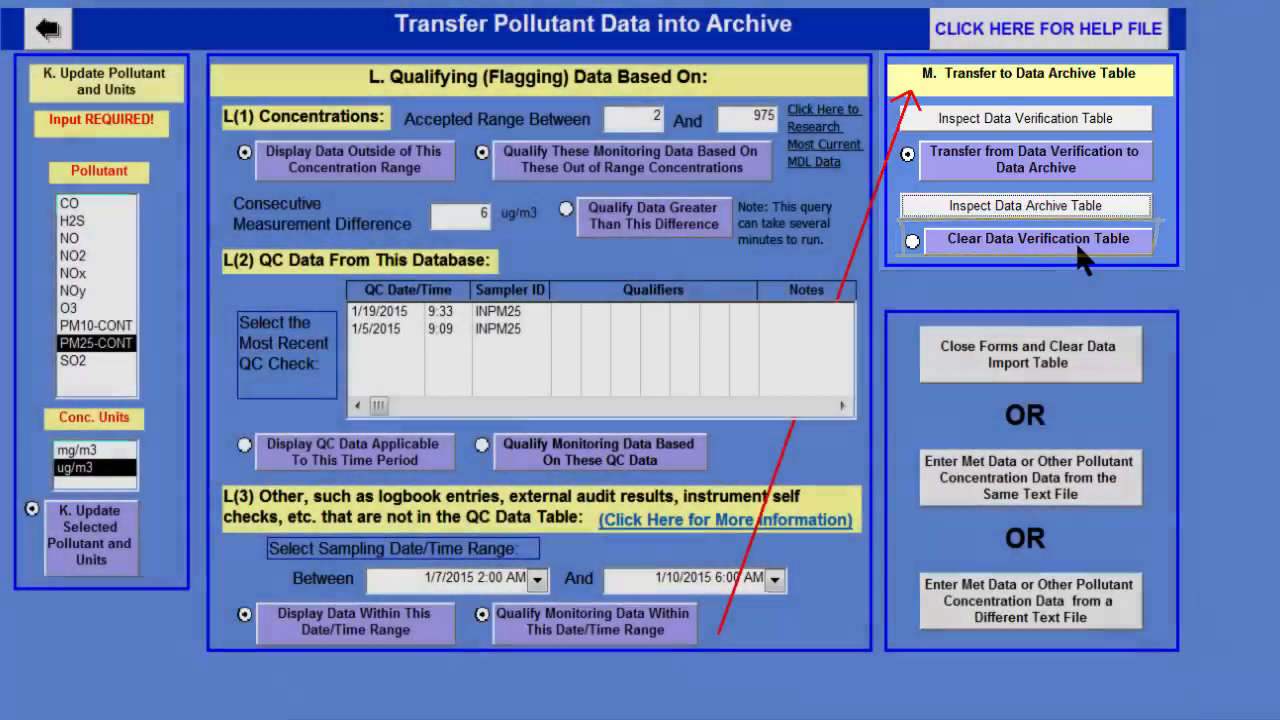
# Step: Clear the Data Verification table, accepting the delete query and the removal of its rows
pyautogui.click(1078, 246)
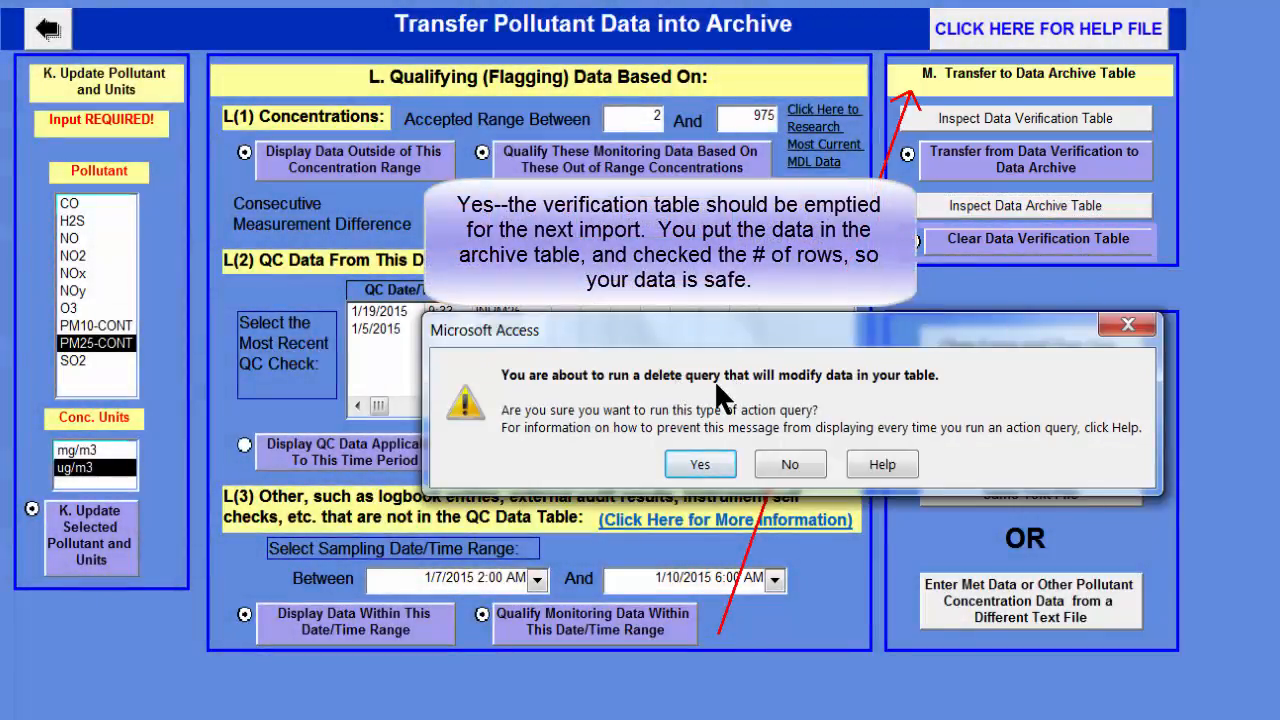
pyautogui.click(686, 462)
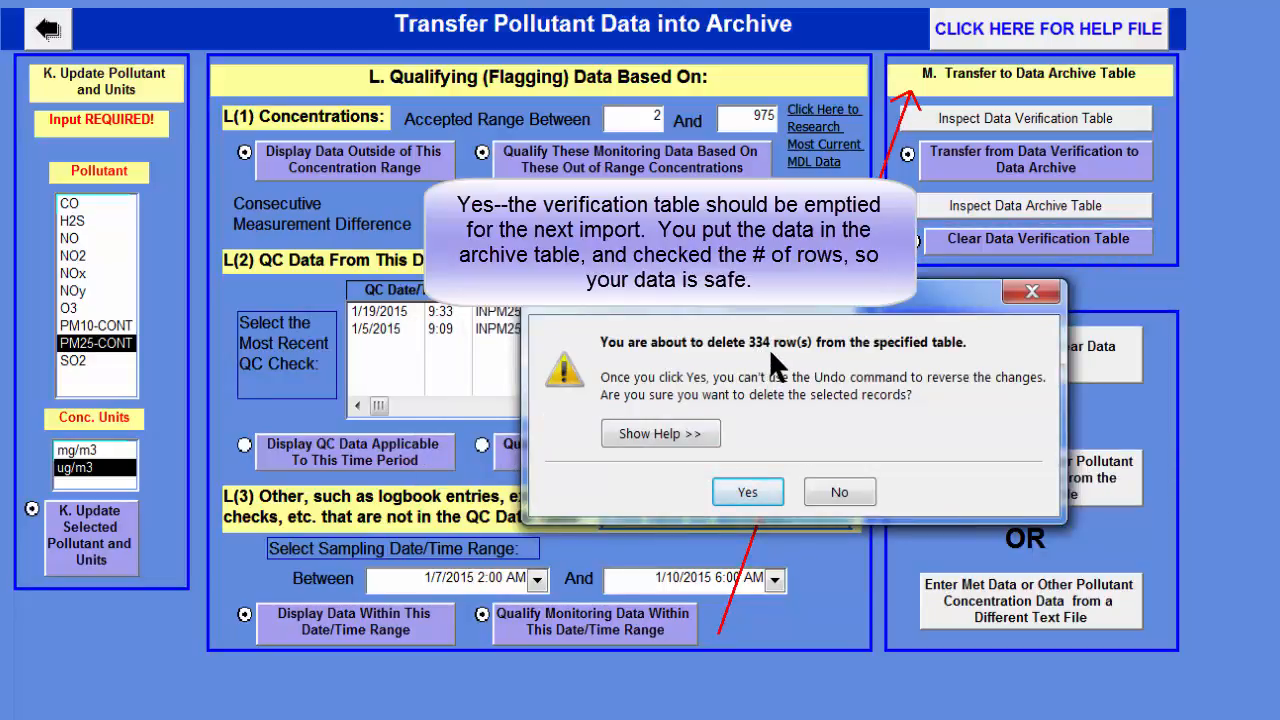
pyautogui.click(749, 494)
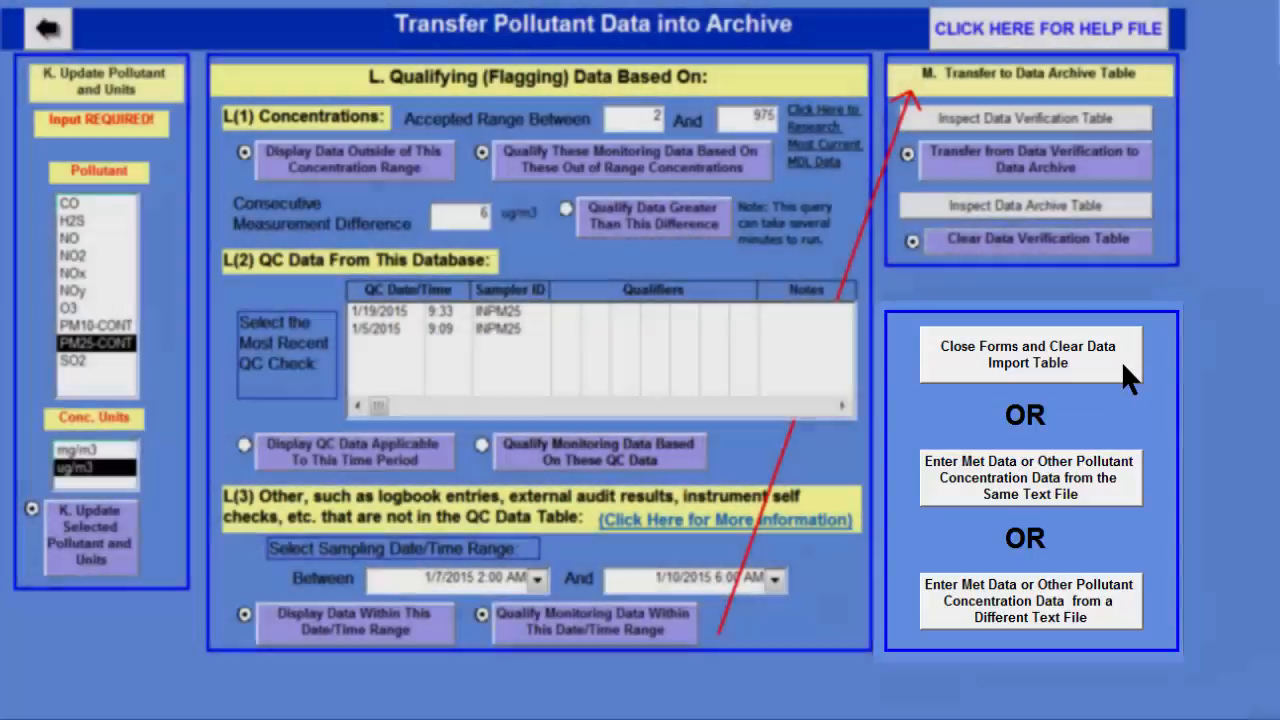
# Step: Clear the Data Import table while closing the transfer forms, and exit the Fast Track form and the database
pyautogui.click(1121, 360)
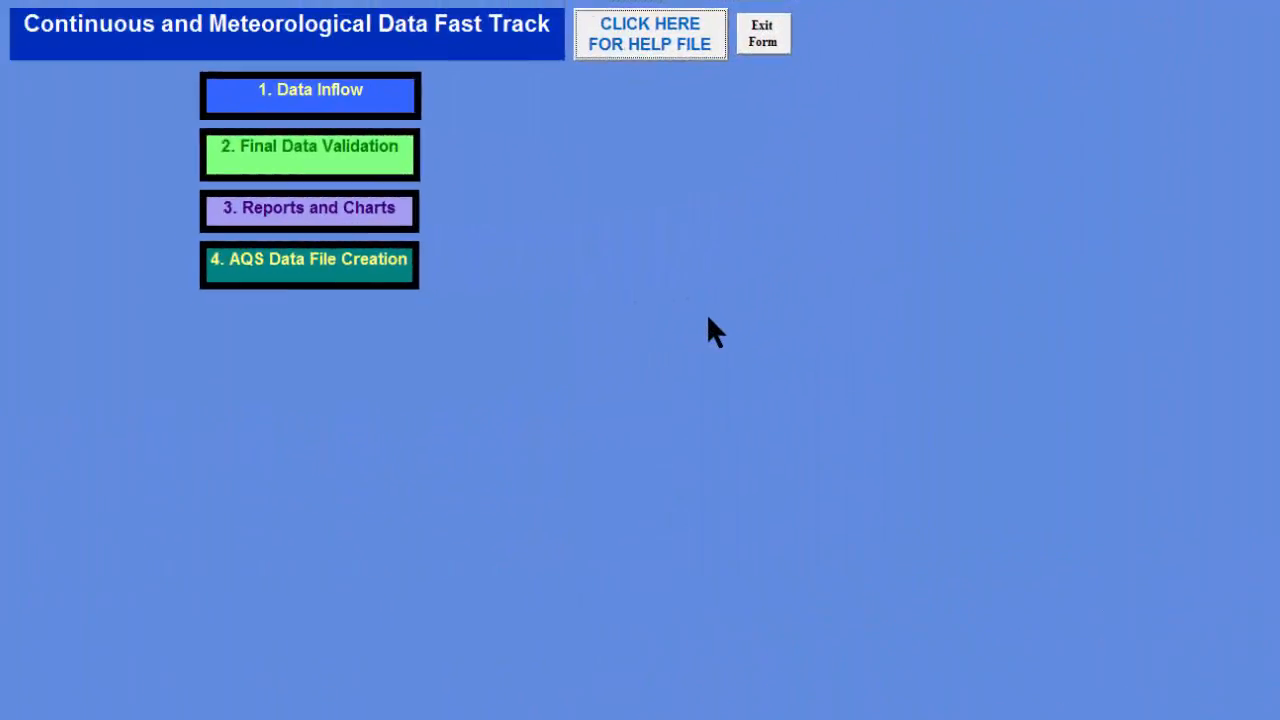
pyautogui.click(768, 32)
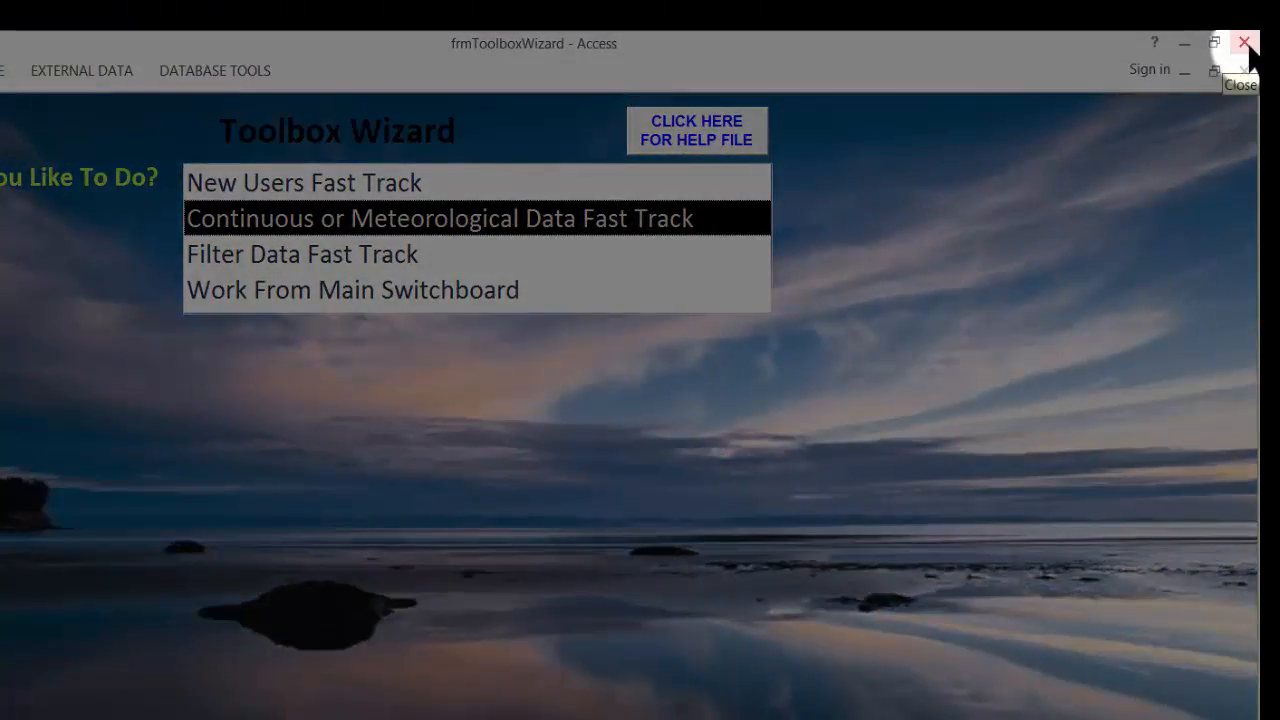
pyautogui.click(1245, 43)
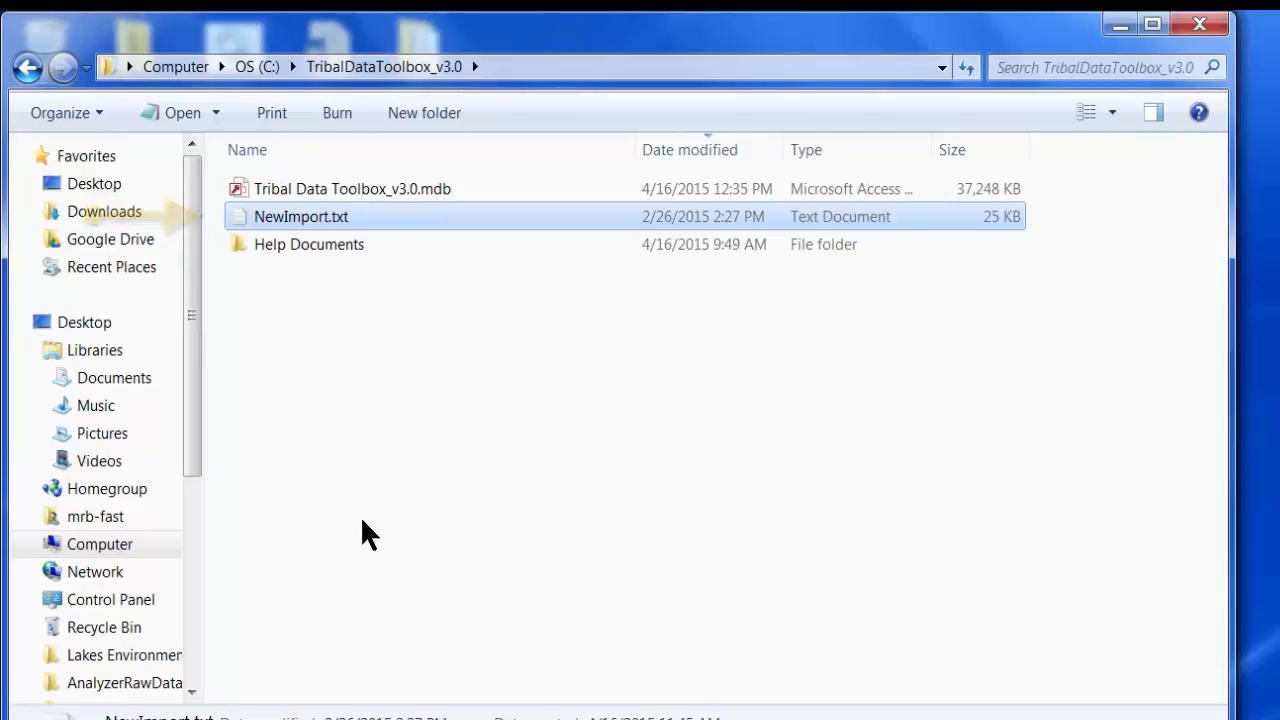
# Step: Delete the NewImport.txt file from the TribalDataToolbox_v3.0 folder
pyautogui.press('Delete')
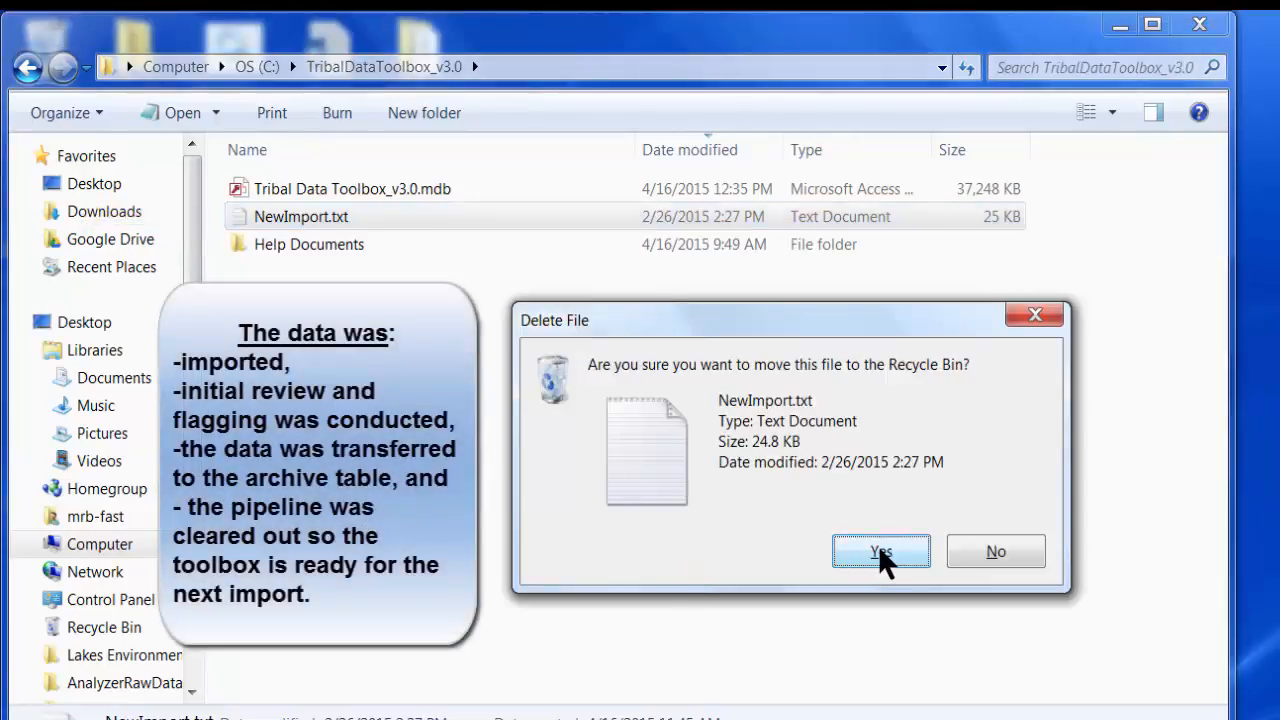